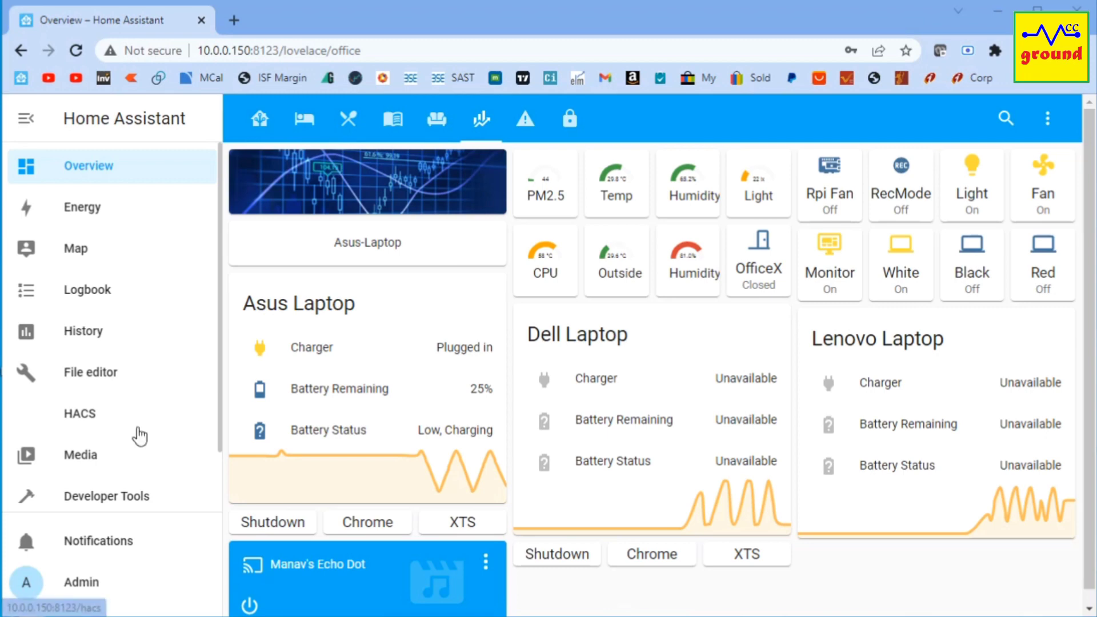
# Step: In Settings, open and close each MQTT repair notice for sensor, binary_sensor and switch
pyautogui.scroll(-1, 139, 436)
pyautogui.click(98, 484)
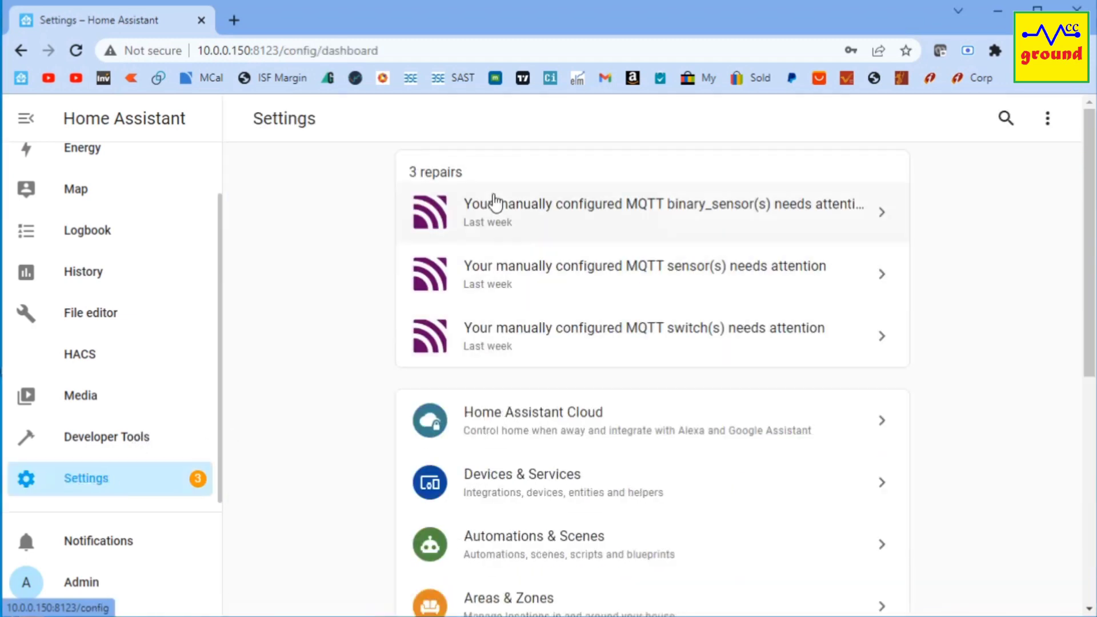
pyautogui.click(521, 274)
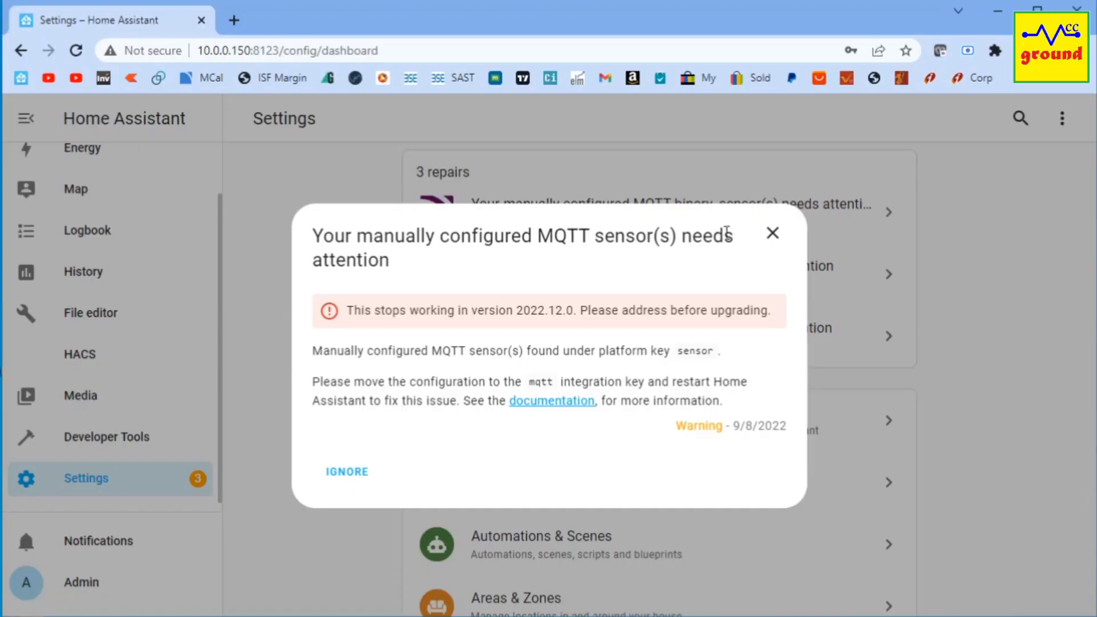
pyautogui.click(772, 232)
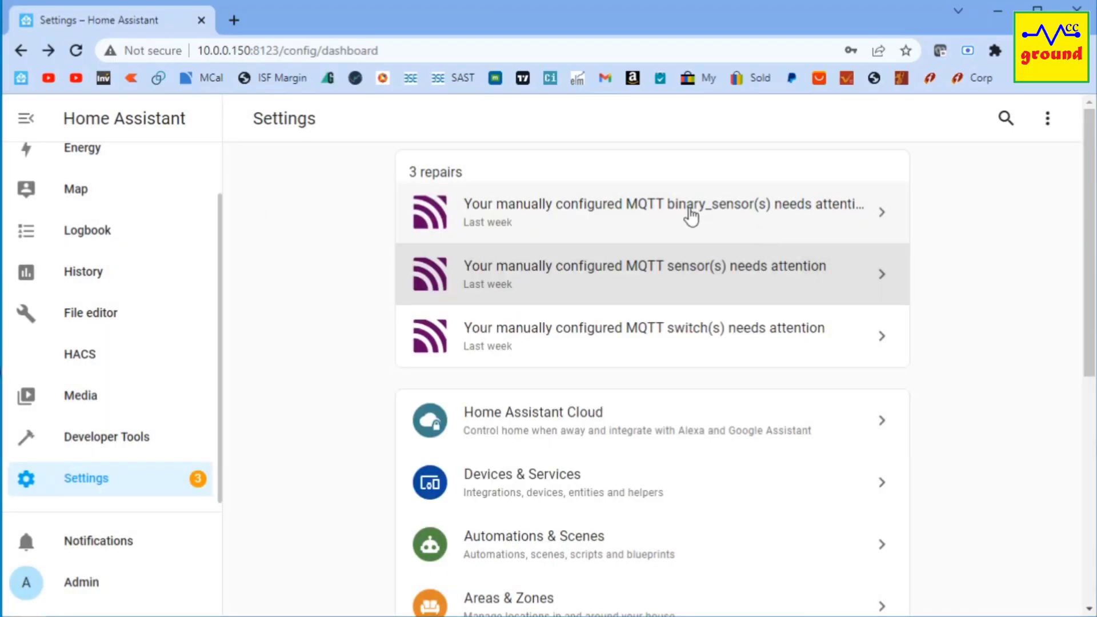
pyautogui.click(689, 211)
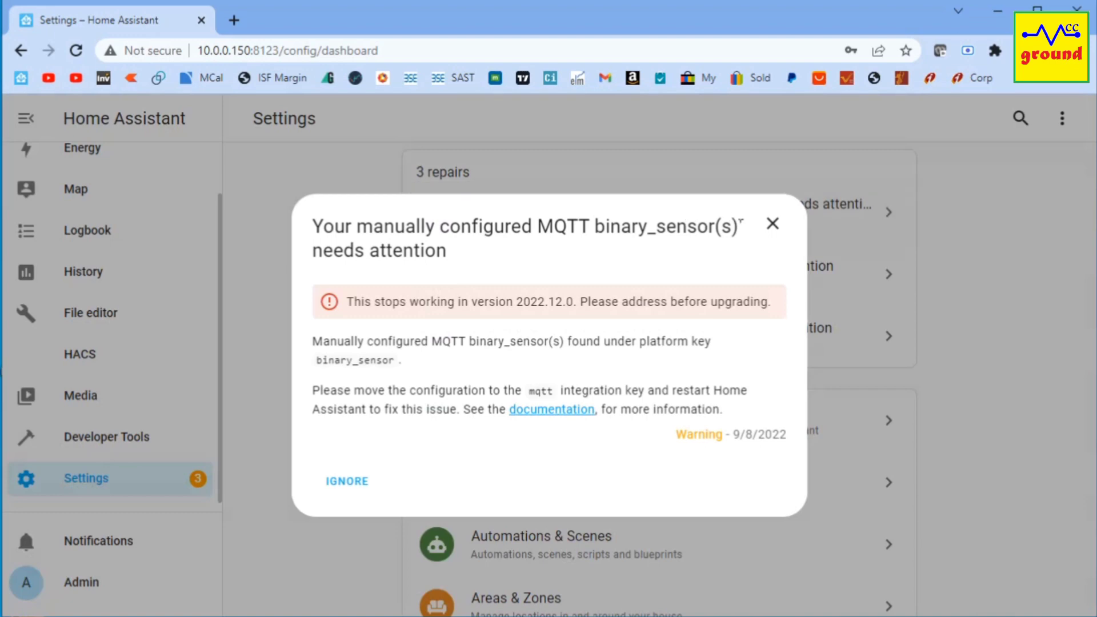
pyautogui.click(772, 224)
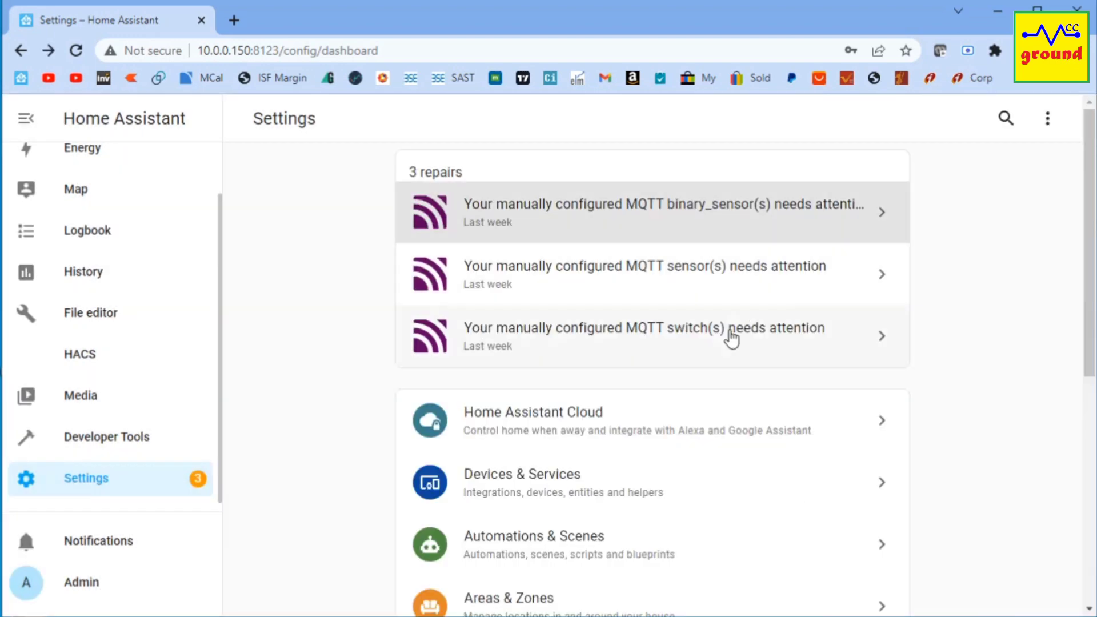
pyautogui.click(729, 332)
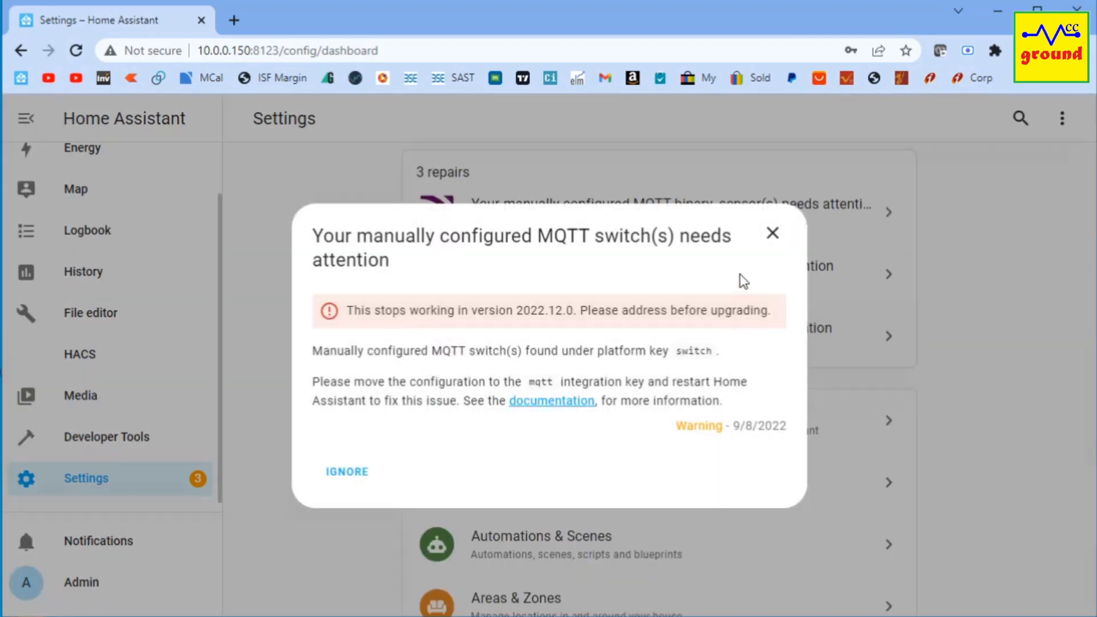
pyautogui.click(772, 234)
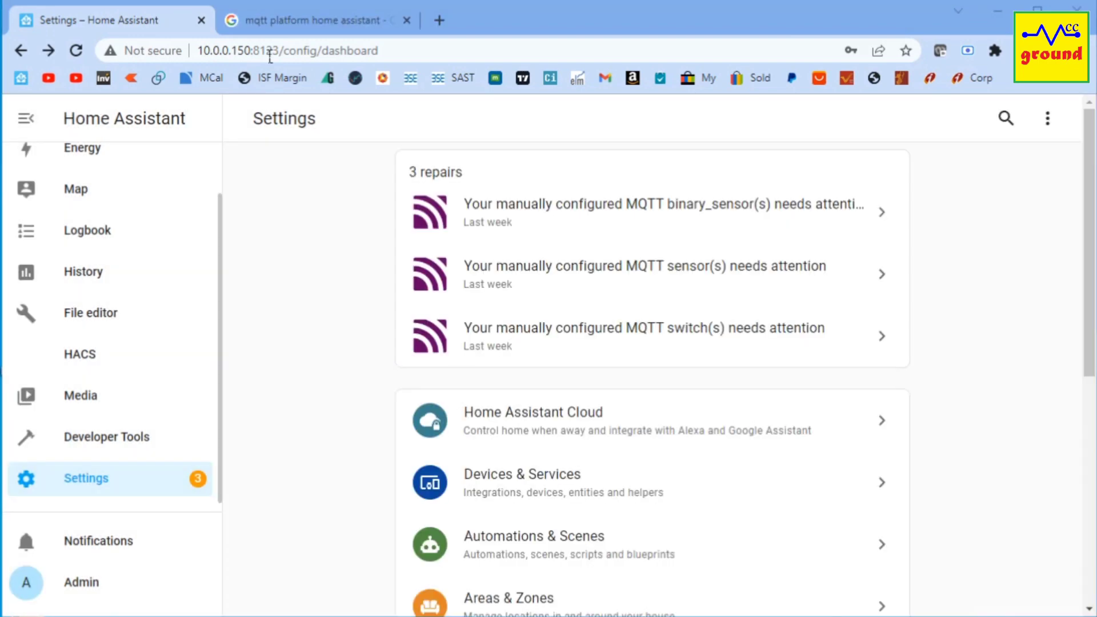
# Step: View the 'mqtt platform home assistant' search results, then open the Home Assistant config share
pyautogui.click(276, 18)
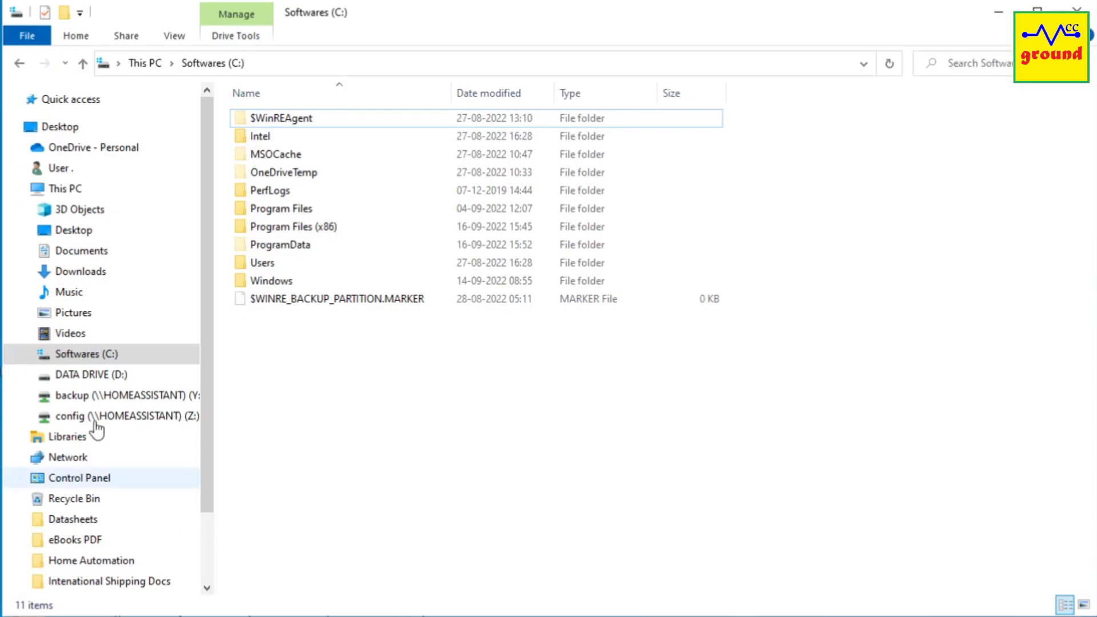
pyautogui.click(129, 416)
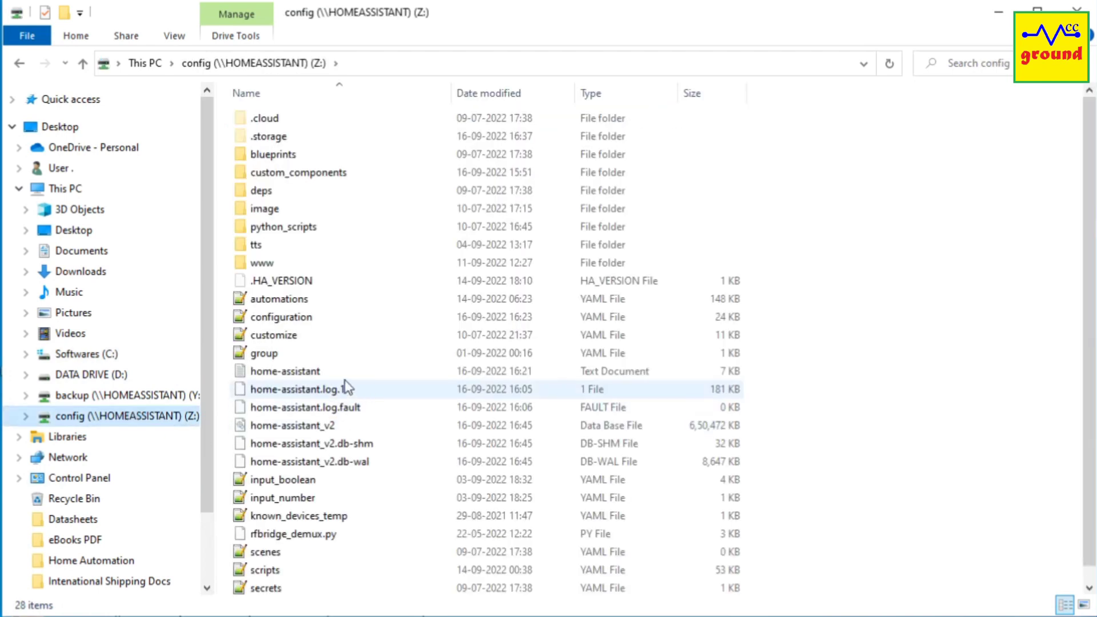
# Step: Duplicate the input_number file in the config (Z:) share
pyautogui.scroll(-1, 344, 379)
pyautogui.rightClick(308, 483)
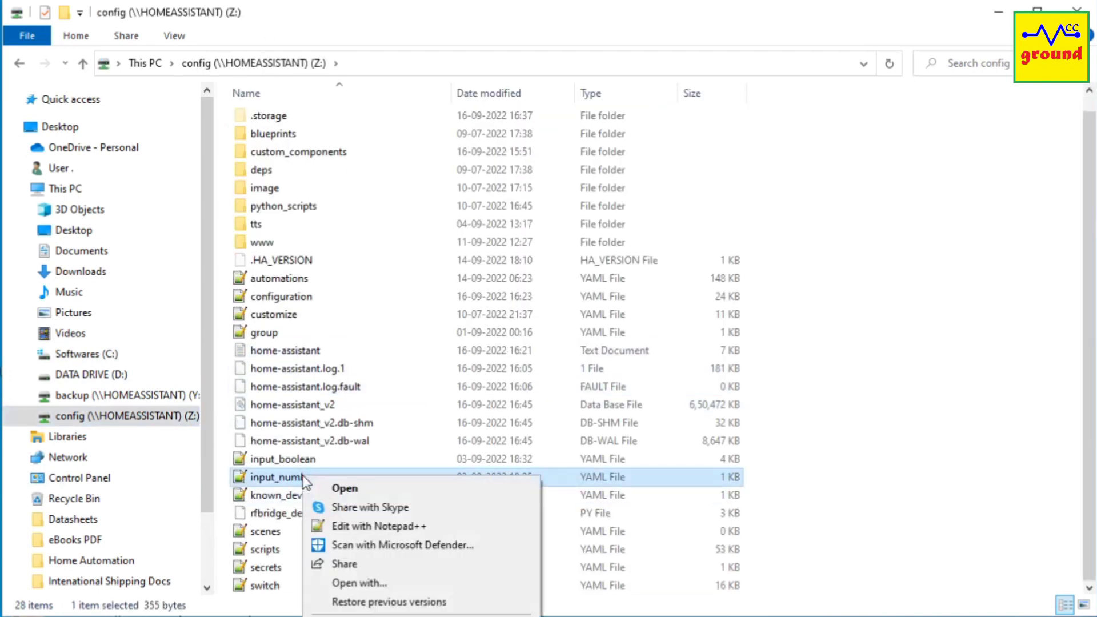
pyautogui.press('Escape')
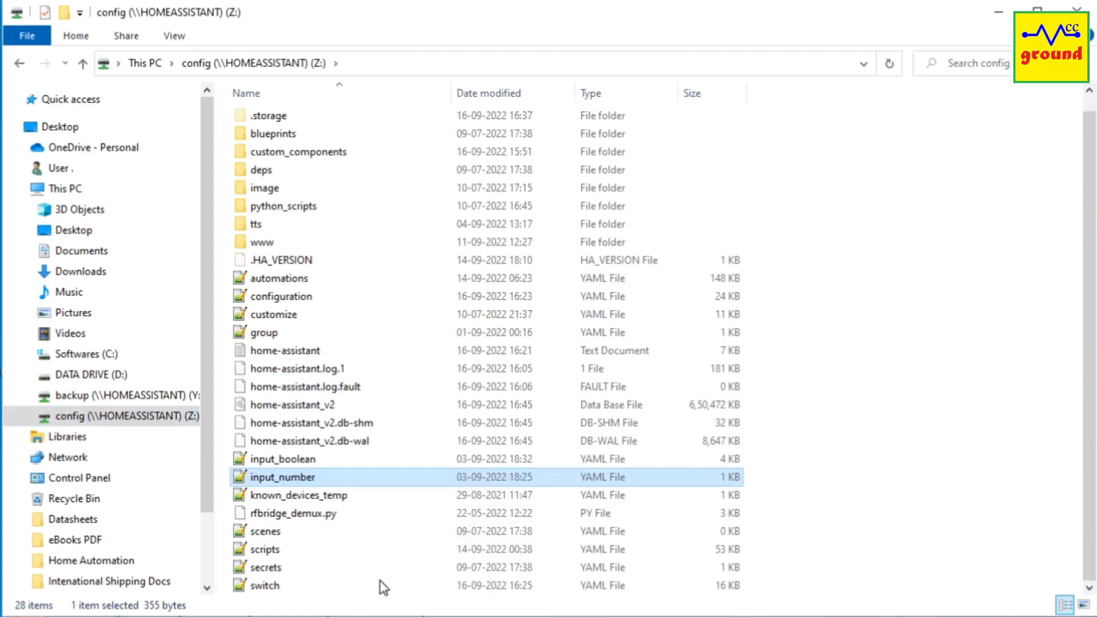
pyautogui.rightClick(395, 397)
pyautogui.click(435, 517)
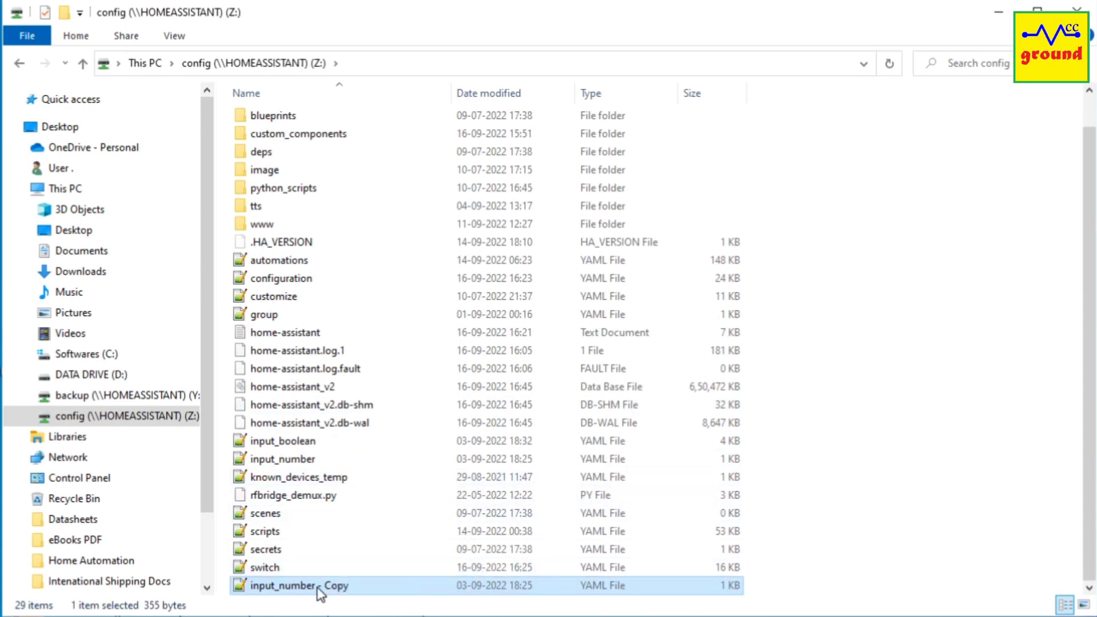
# Step: Rename the copy to mqtt and open mqtt.yaml for editing
pyautogui.click(337, 586)
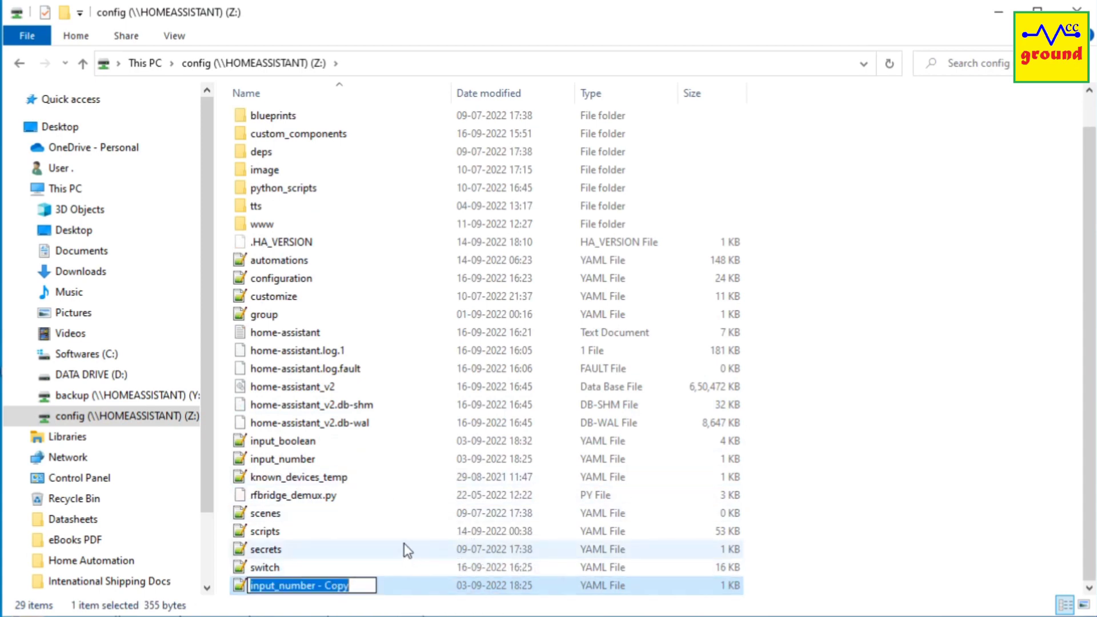
pyautogui.write('mqtt')
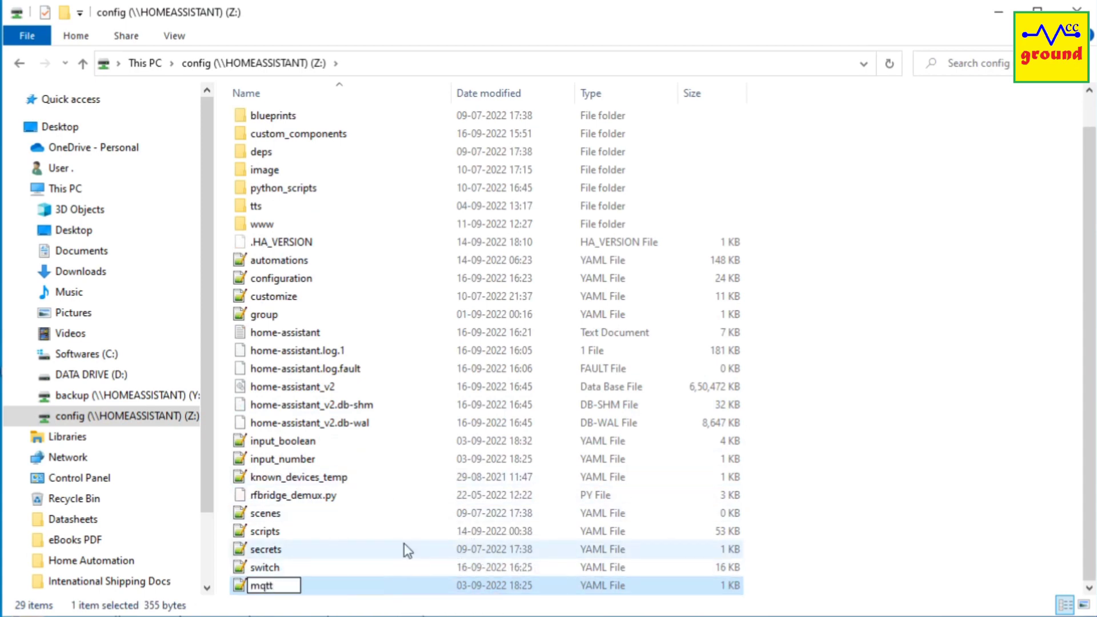
pyautogui.press('Return')
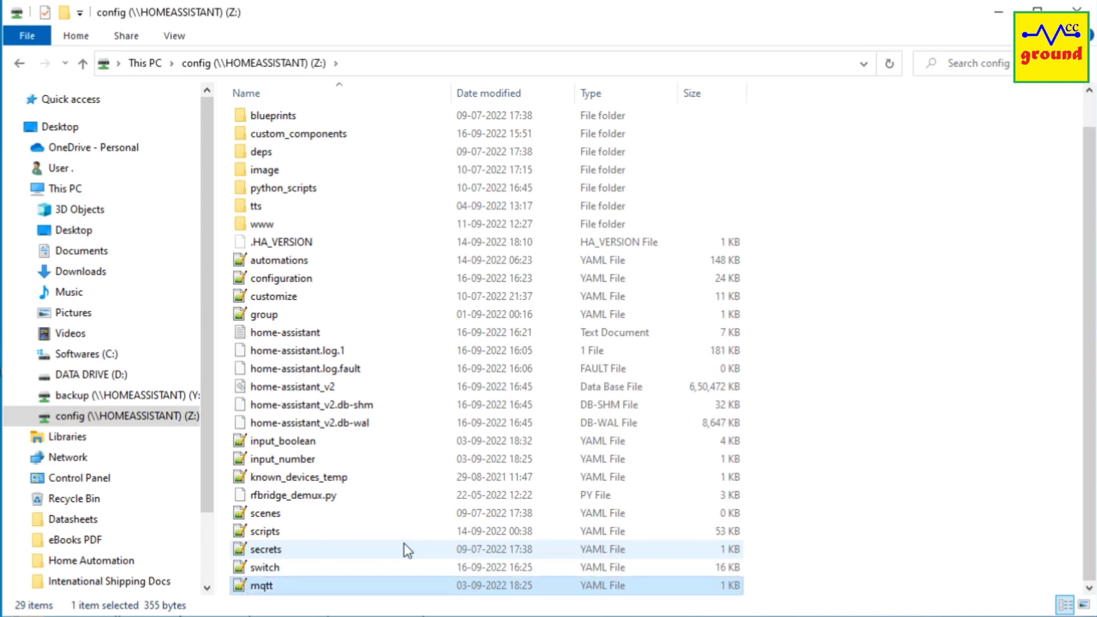
pyautogui.doubleClick(361, 587)
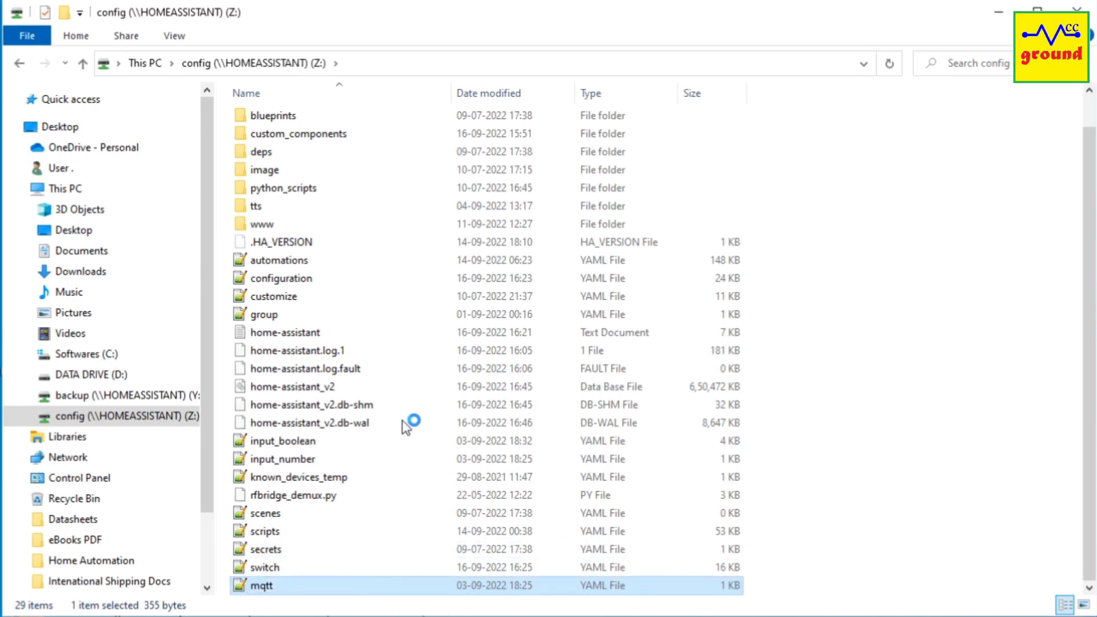
# Step: Clear all the copied contents out of mqtt.yaml
pyautogui.click(117, 399)
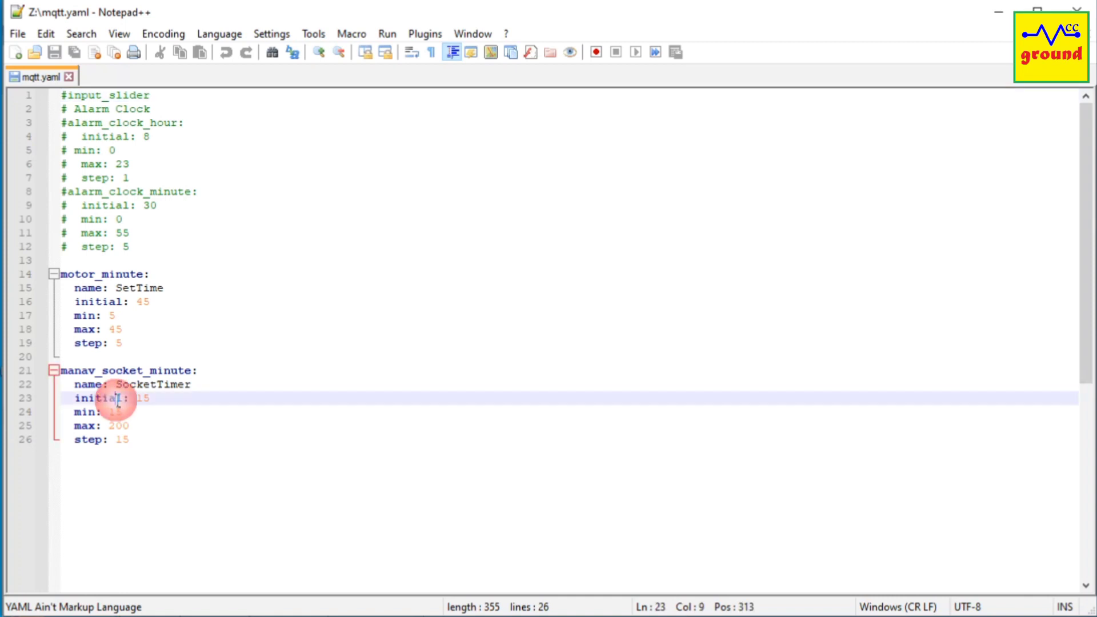
pyautogui.hotkey('ctrl', 'a')
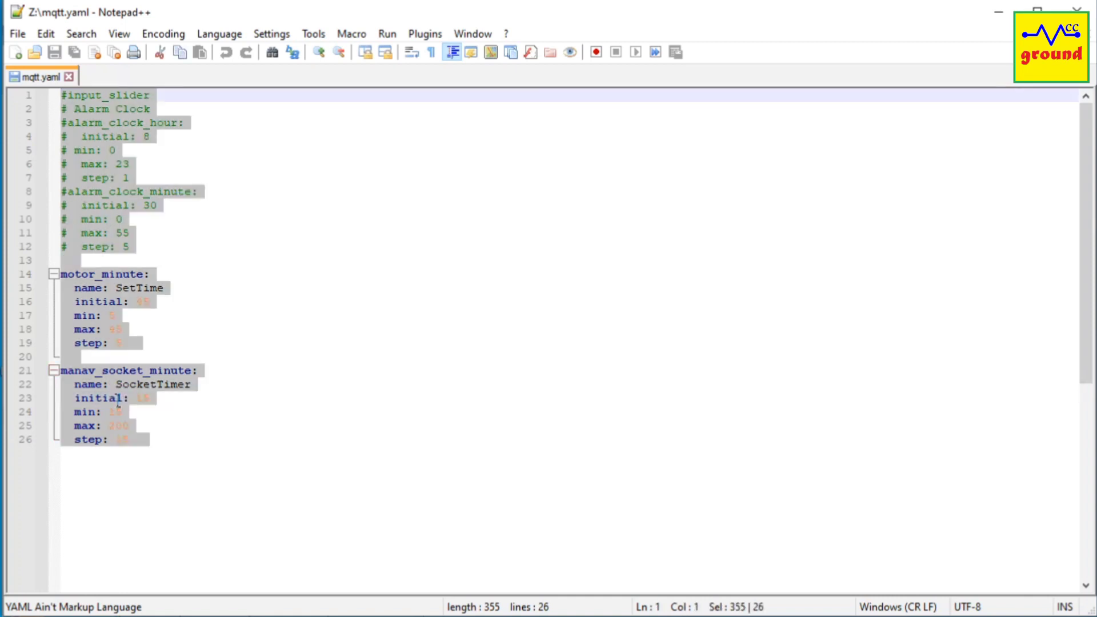
pyautogui.press('Delete')
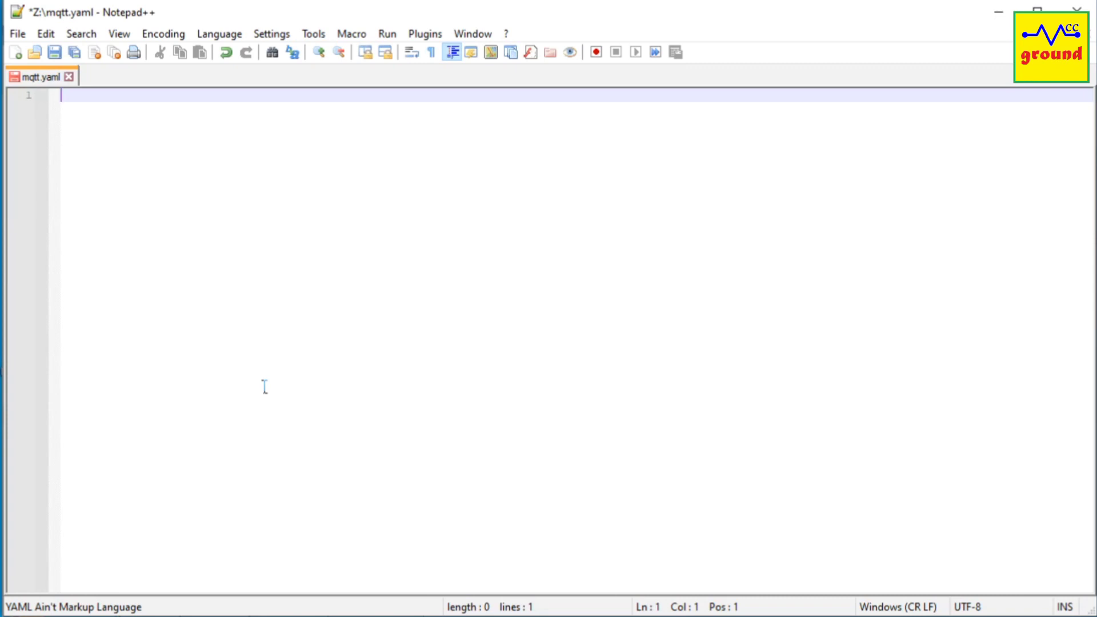
# Step: In configuration.yaml, add 'mqtt: !include mqtt.yaml' on a new line after the group include
pyautogui.hotkey('alt', 'Tab')
pyautogui.click(297, 278)
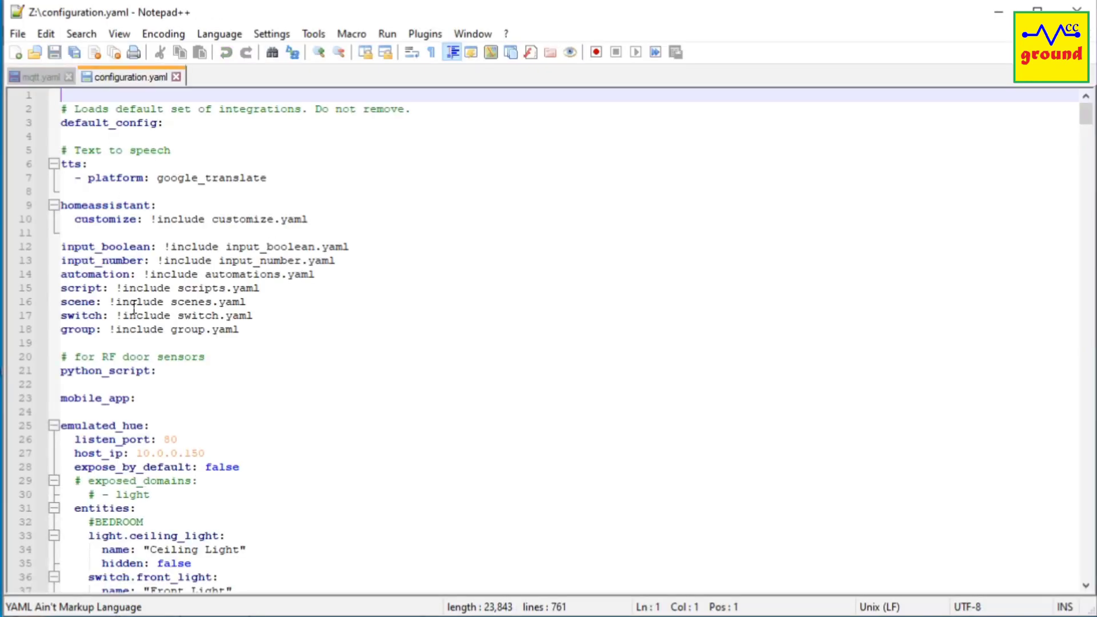
pyautogui.click(274, 329)
pyautogui.press('Return')
pyautogui.write('mqtt: ')
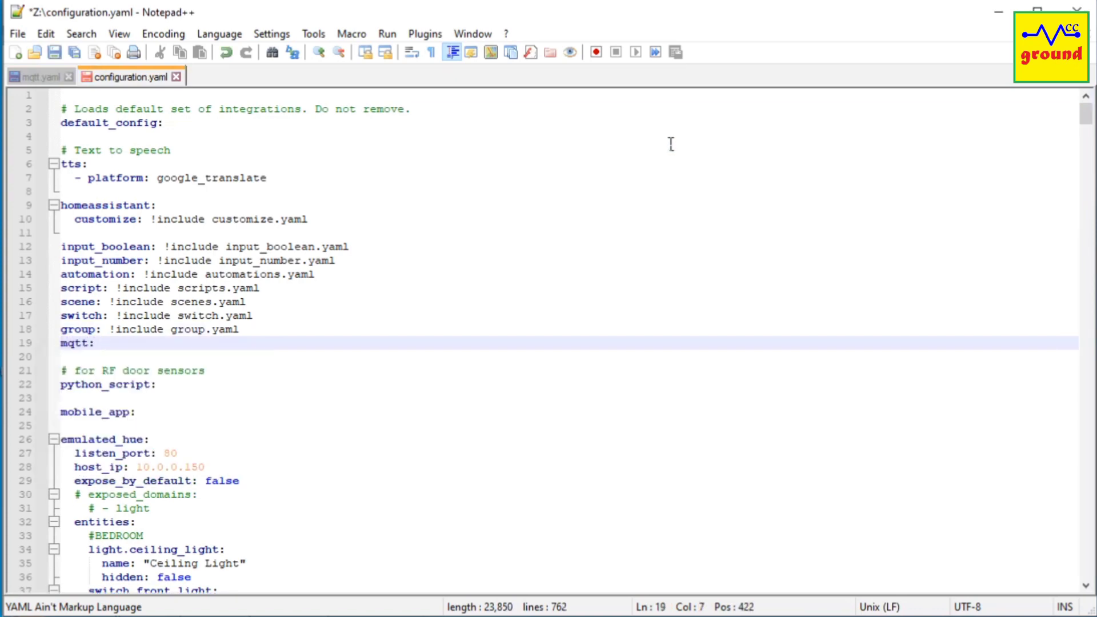
pyautogui.write('!include')
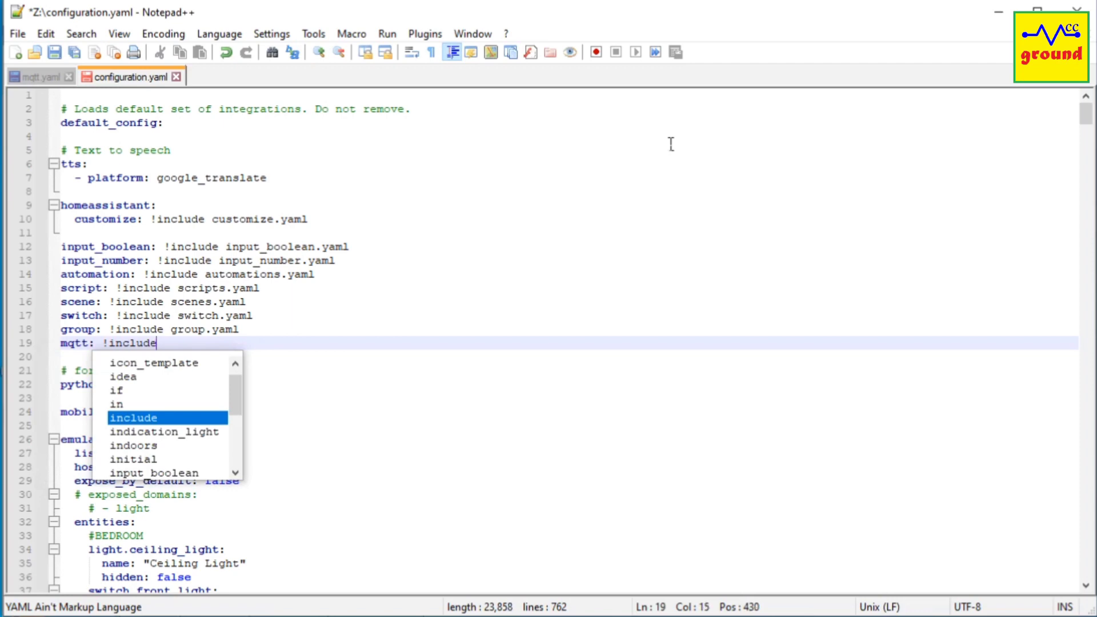
pyautogui.write(' mqtt')
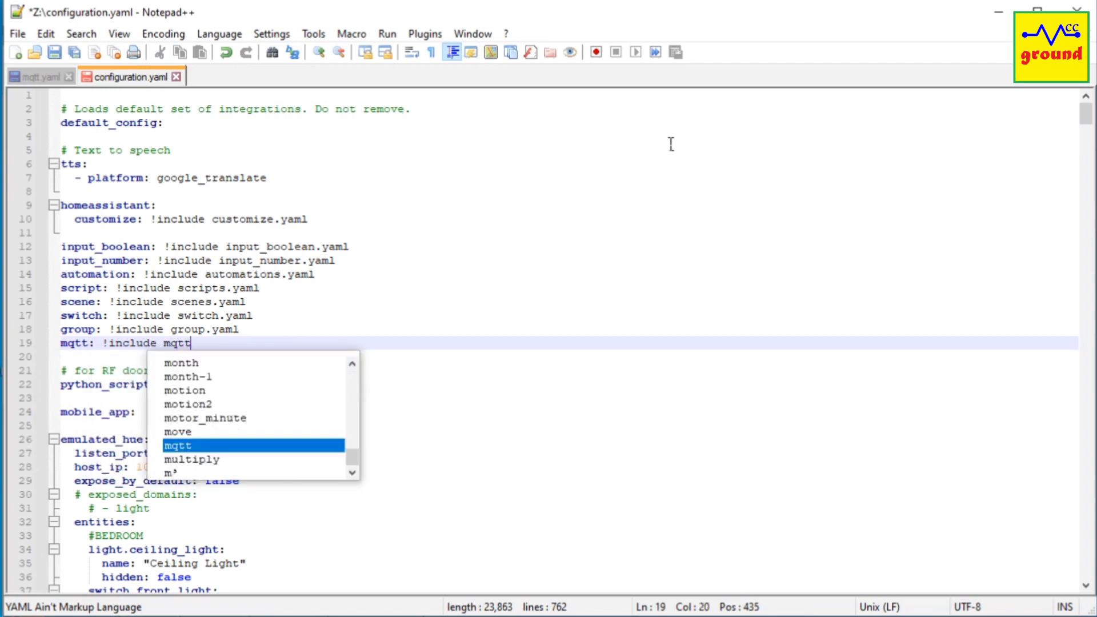
pyautogui.write('.yaml')
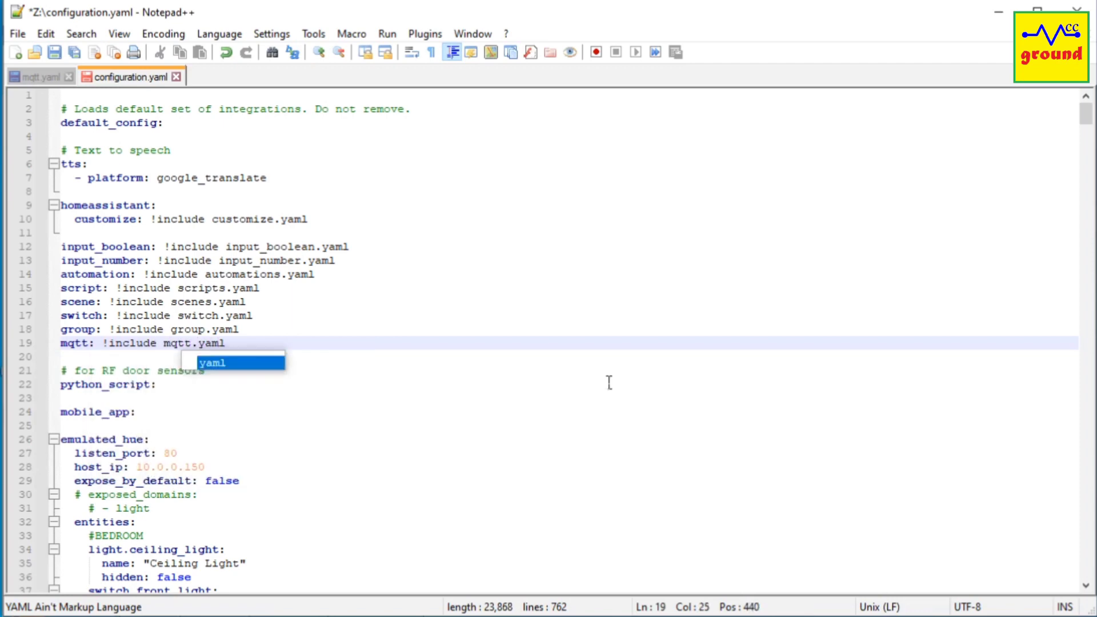
pyautogui.press('Escape')
pyautogui.press('Down')
pyautogui.press('Down')
pyautogui.press('Down')
pyautogui.press('Down')
pyautogui.press('Down')
# Step: Select the #SENSORS sensor: block through the Kitchen Button2 entry for cutting
pyautogui.scroll(-20, 608, 380)
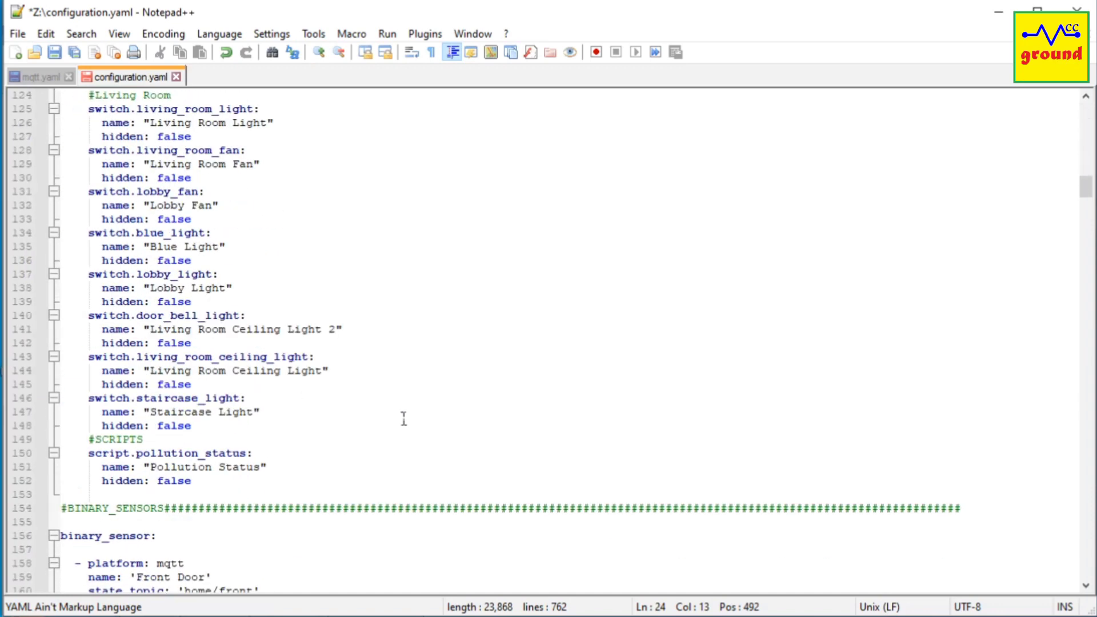
pyautogui.scroll(-20, 404, 419)
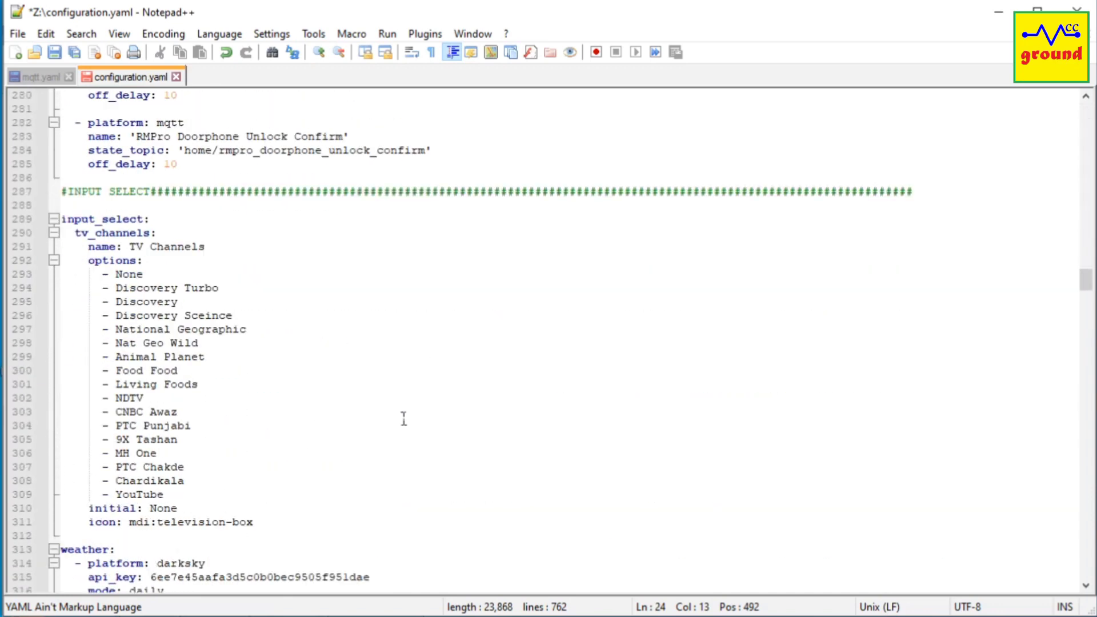
pyautogui.scroll(-12, 404, 419)
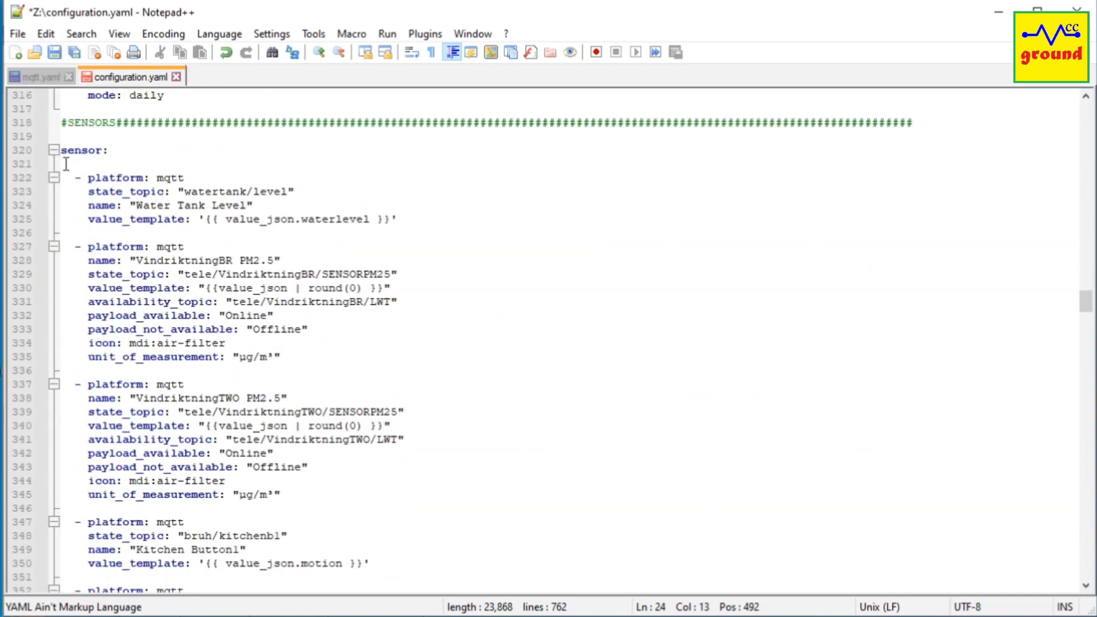
pyautogui.moveTo(62, 151); pyautogui.dragTo(129, 247)
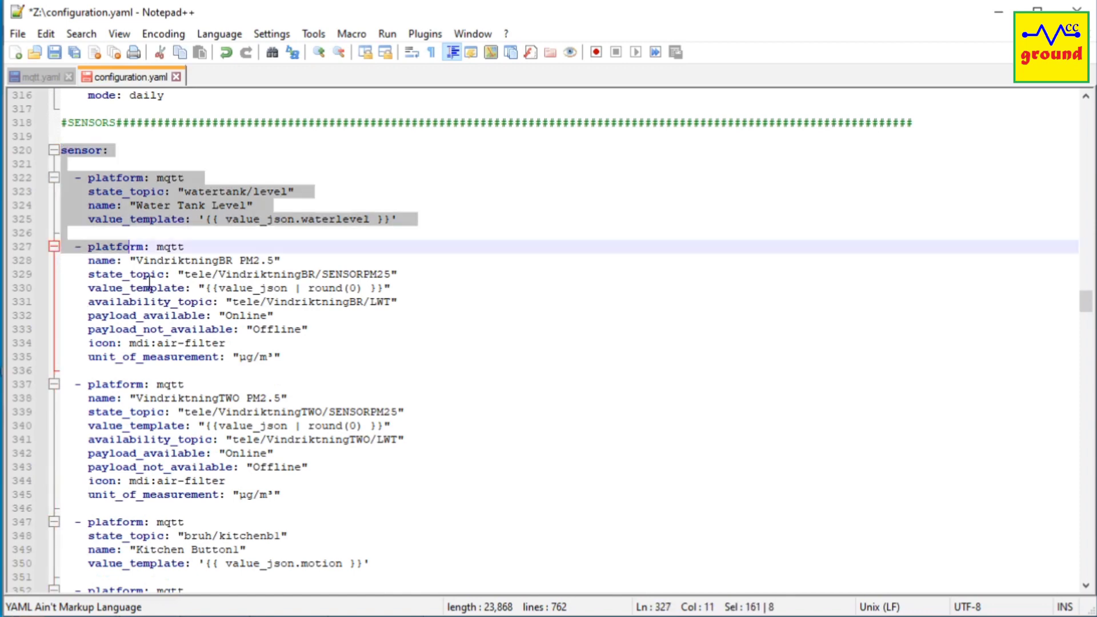
pyautogui.moveTo(150, 282); pyautogui.dragTo(395, 335)
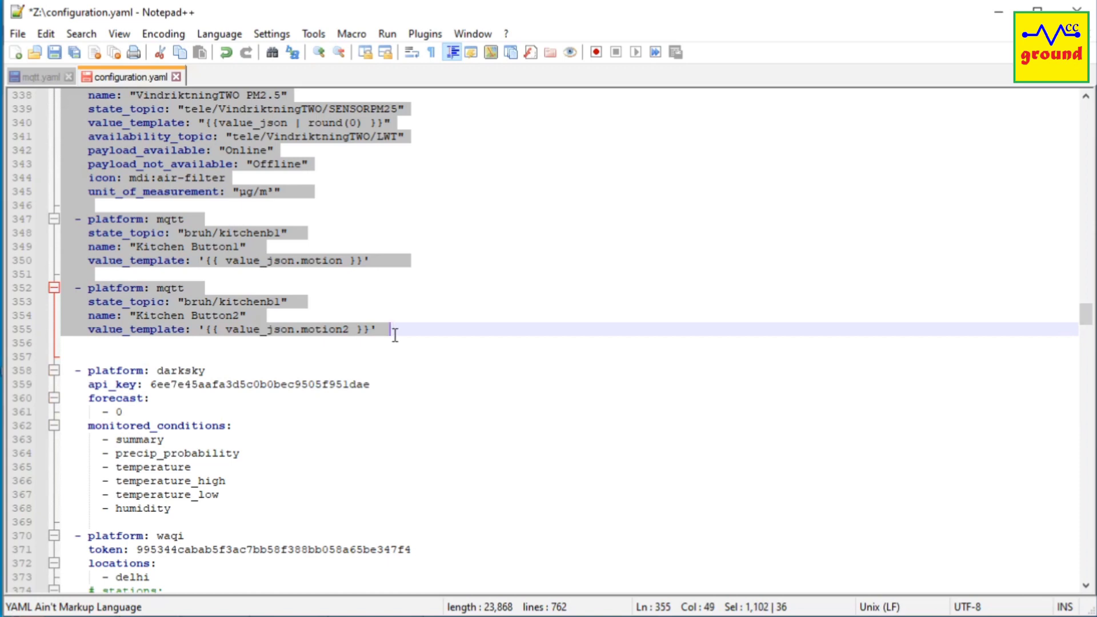
pyautogui.rightClick(228, 310)
# Step: Cut the sensor block from configuration.yaml and paste it into mqtt.yaml
pyautogui.click(271, 322)
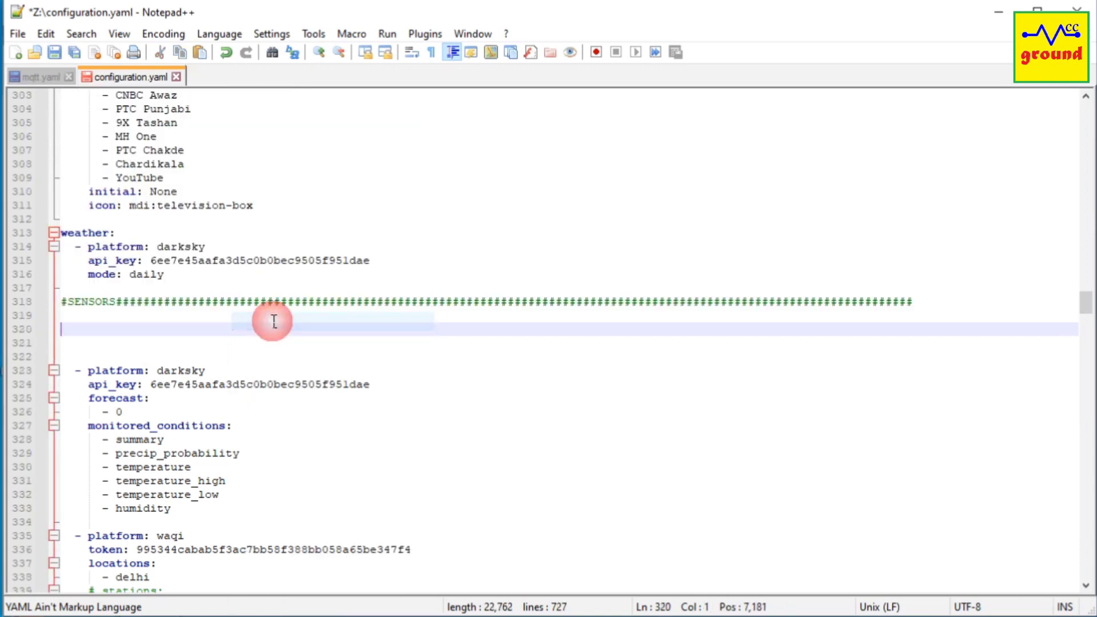
pyautogui.click(40, 78)
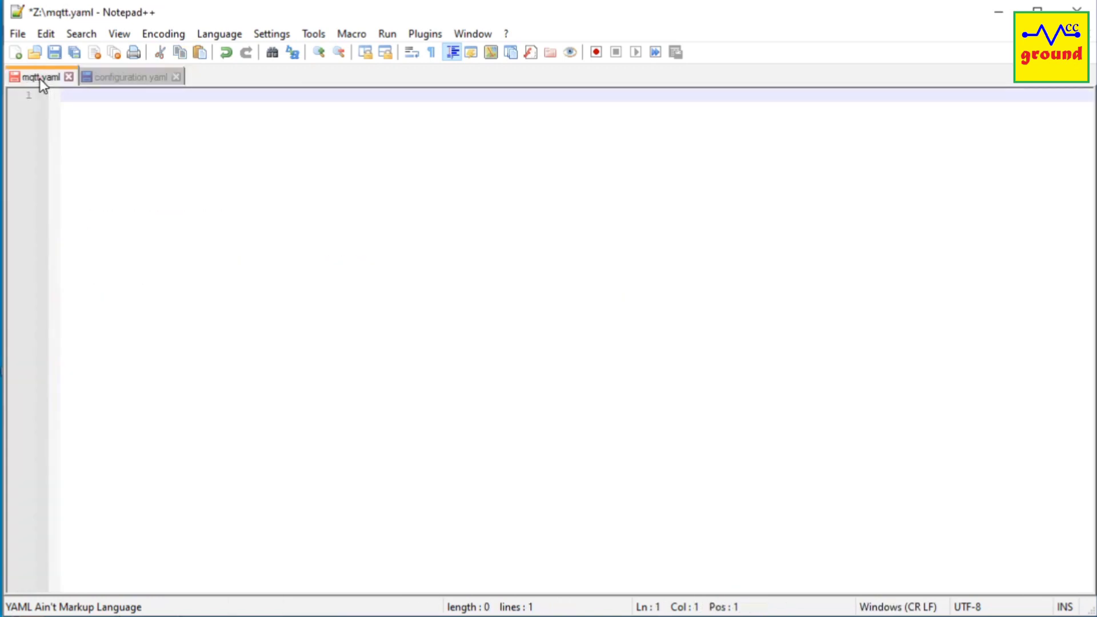
pyautogui.rightClick(147, 209)
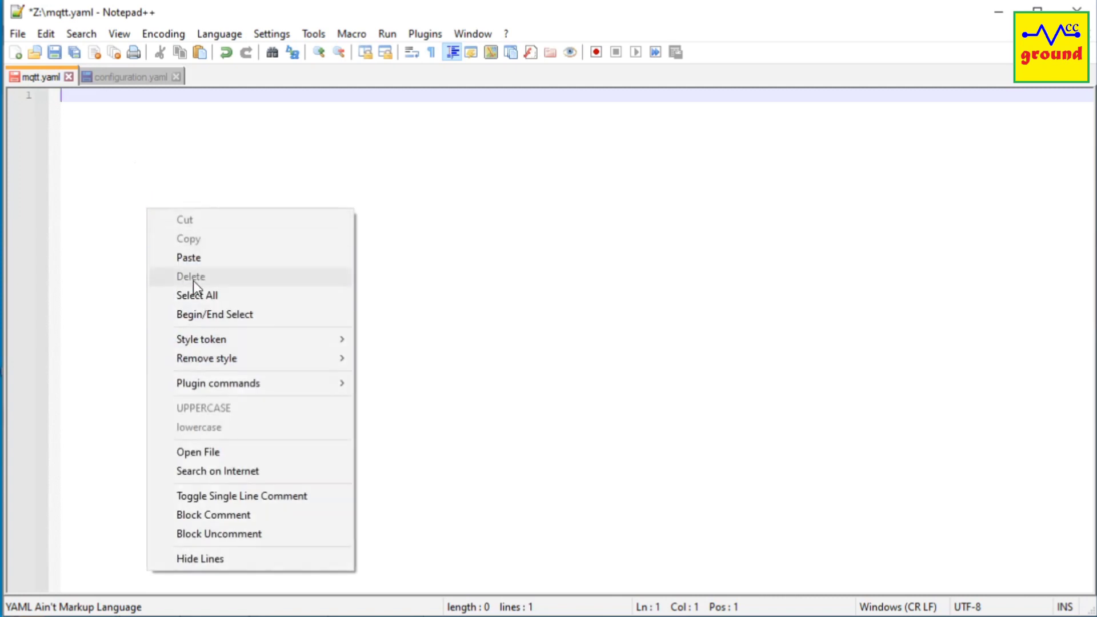
pyautogui.click(191, 258)
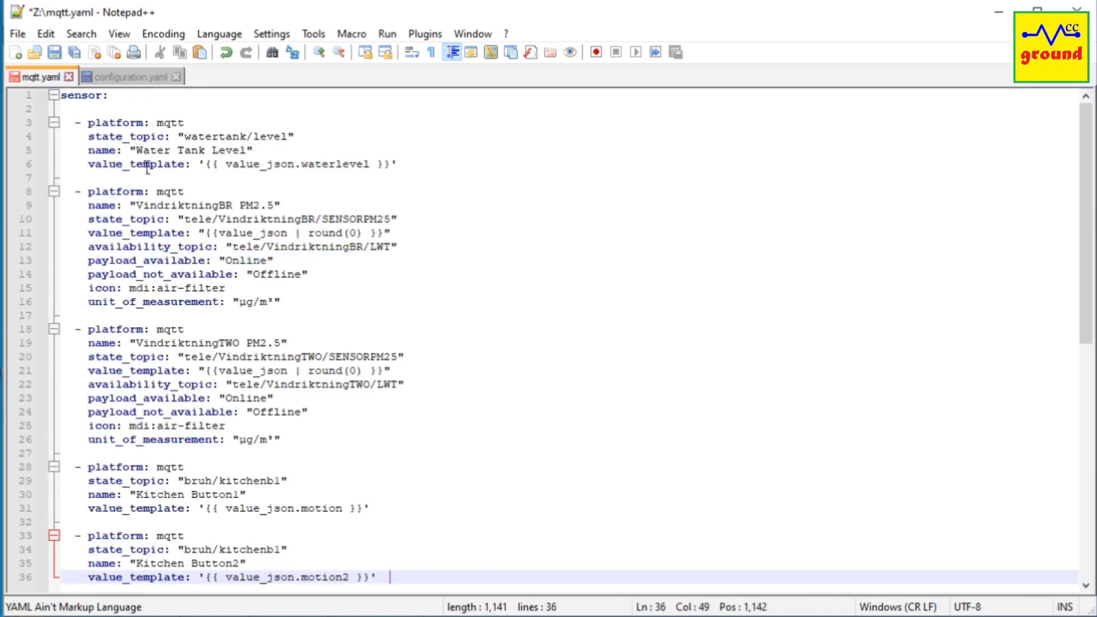
# Step: Delete the 'platform: mqtt' lines from the water tank and two Vindriktning PM2.5 entries
pyautogui.click(87, 123)
pyautogui.hotkey('shift', 'Down')
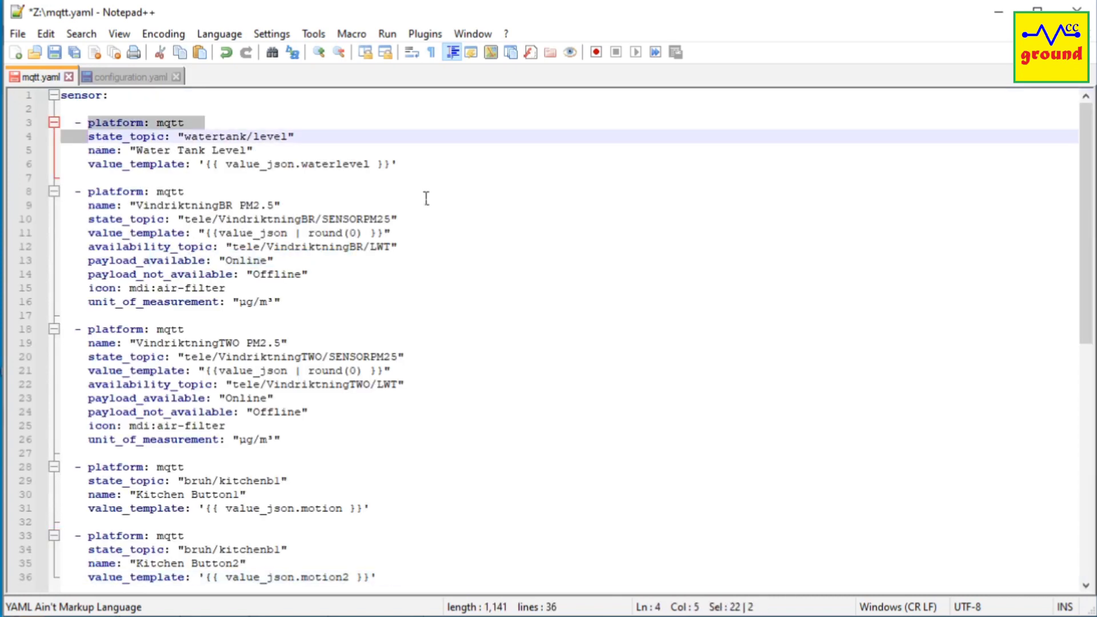
pyautogui.press('Delete')
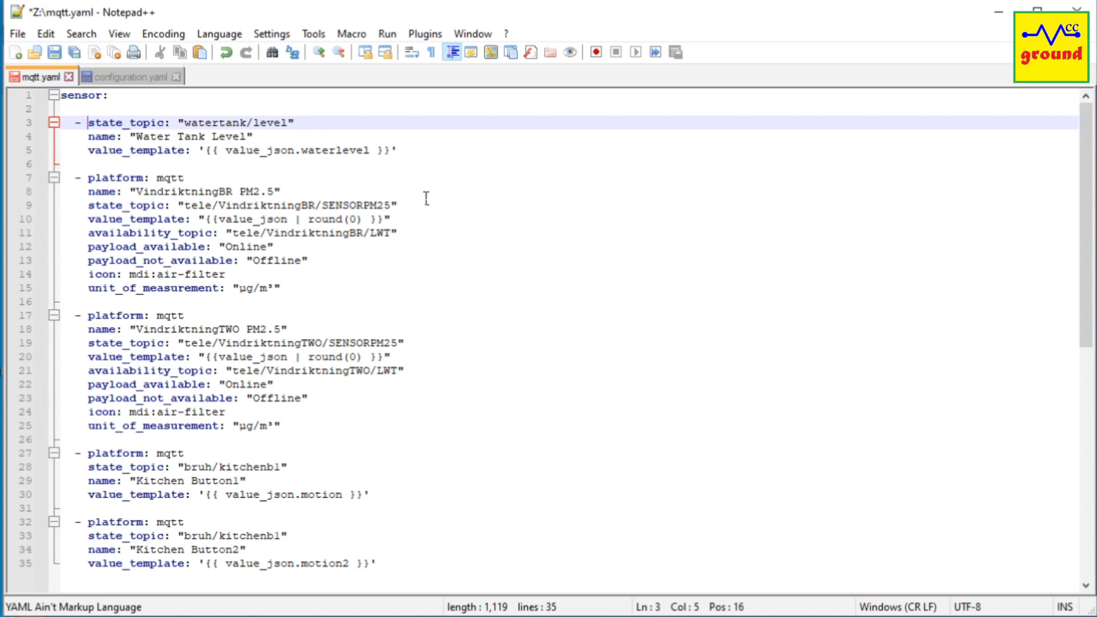
pyautogui.press('Down')
pyautogui.press('Down')
pyautogui.press('Down')
pyautogui.press('Down')
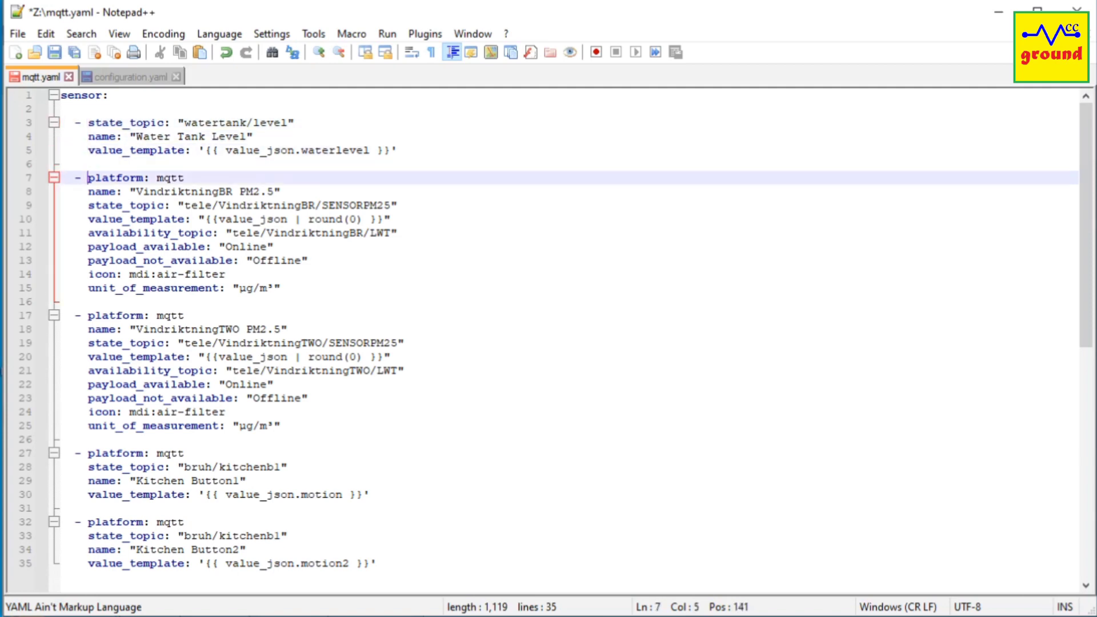
pyautogui.hotkey('shift', 'Down')
pyautogui.press('Delete')
pyautogui.press('Down')
pyautogui.press('Down')
pyautogui.press('Down')
pyautogui.press('Down')
pyautogui.press('Down')
pyautogui.press('Down')
pyautogui.press('Down')
pyautogui.press('Down')
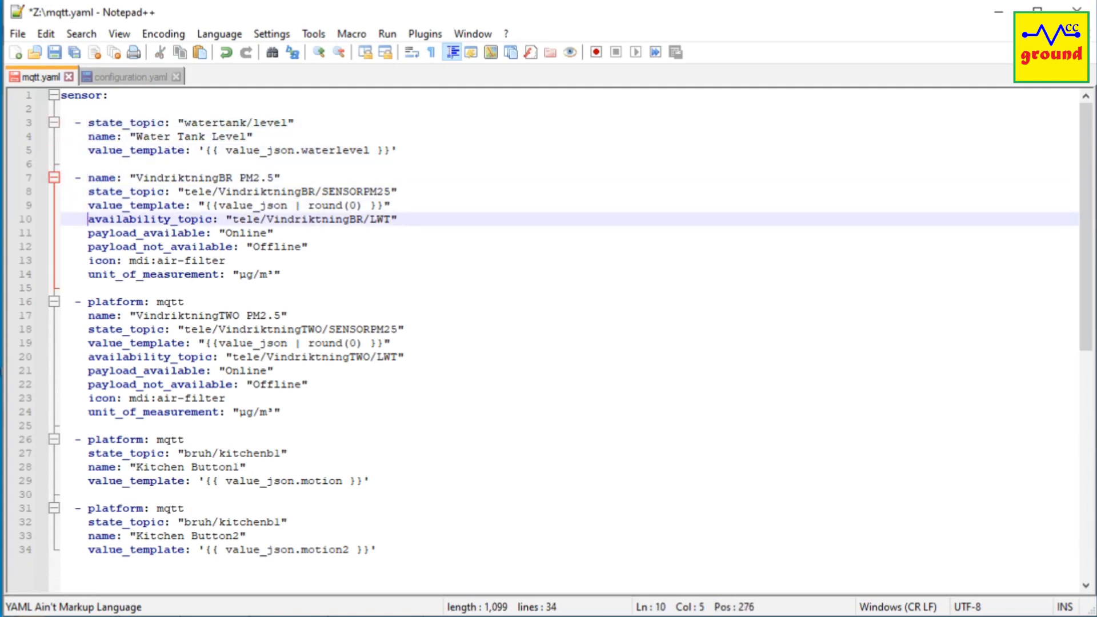
pyautogui.press('Down')
pyautogui.hotkey('shift', 'Down')
pyautogui.press('Delete')
# Step: Delete the 'platform: mqtt' lines from Kitchen Button1 and Kitchen Button2
pyautogui.press('Down')
pyautogui.press('Down')
pyautogui.press('Down')
pyautogui.press('Down')
pyautogui.press('Down')
pyautogui.press('Down')
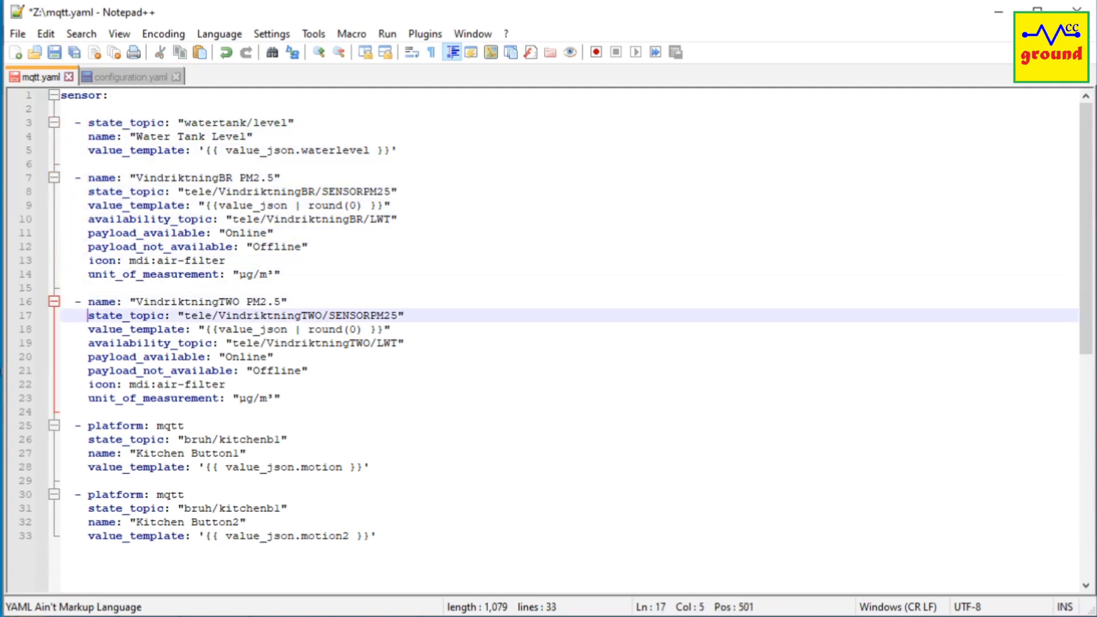
pyautogui.press('Down')
pyautogui.press('Down')
pyautogui.press('Down')
pyautogui.hotkey('shift', 'Down')
pyautogui.press('Delete')
pyautogui.press('Down')
pyautogui.press('Down')
pyautogui.press('Down')
pyautogui.press('Down')
pyautogui.hotkey('shift', 'Down')
pyautogui.press('Delete')
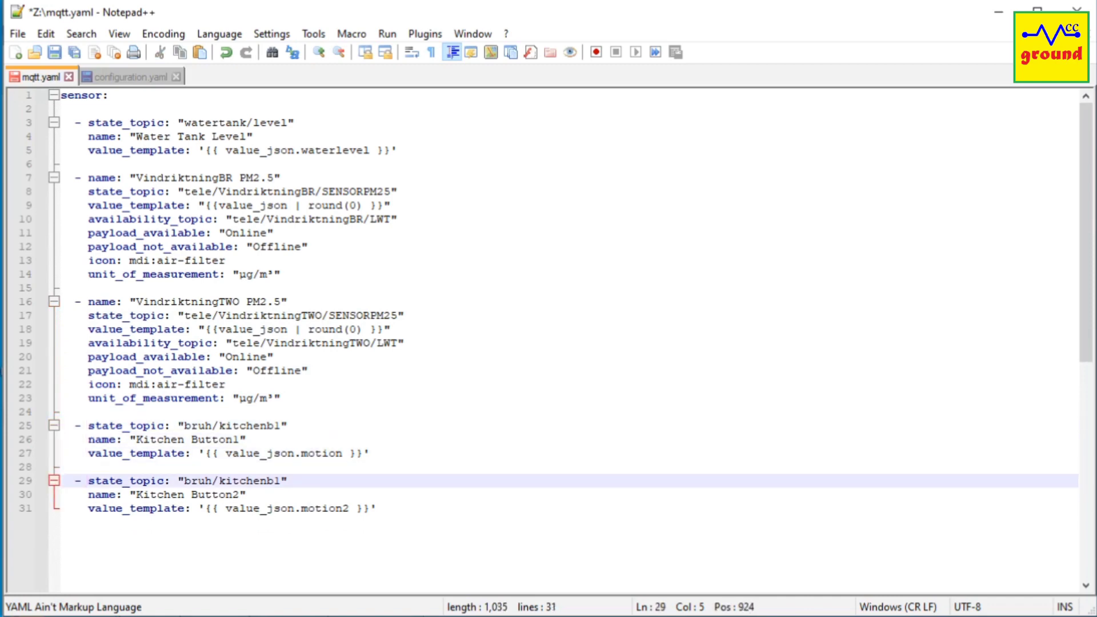
pyautogui.click(517, 481)
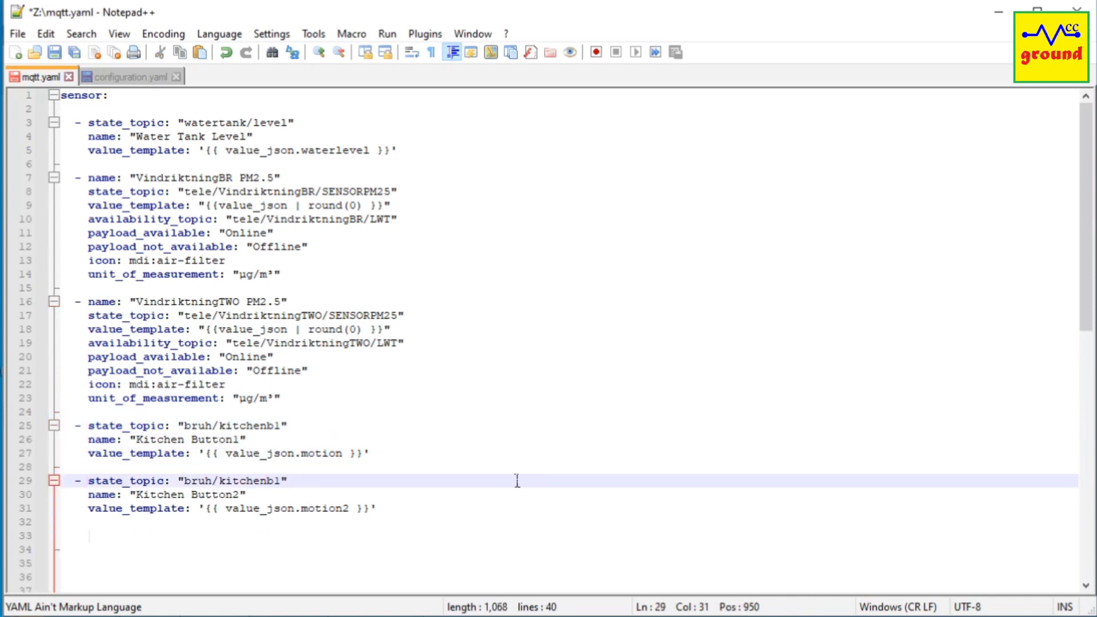
# Step: Move the binary_sensor and switch sections from configuration.yaml to below the sensors in mqtt.yaml
pyautogui.click(118, 78)
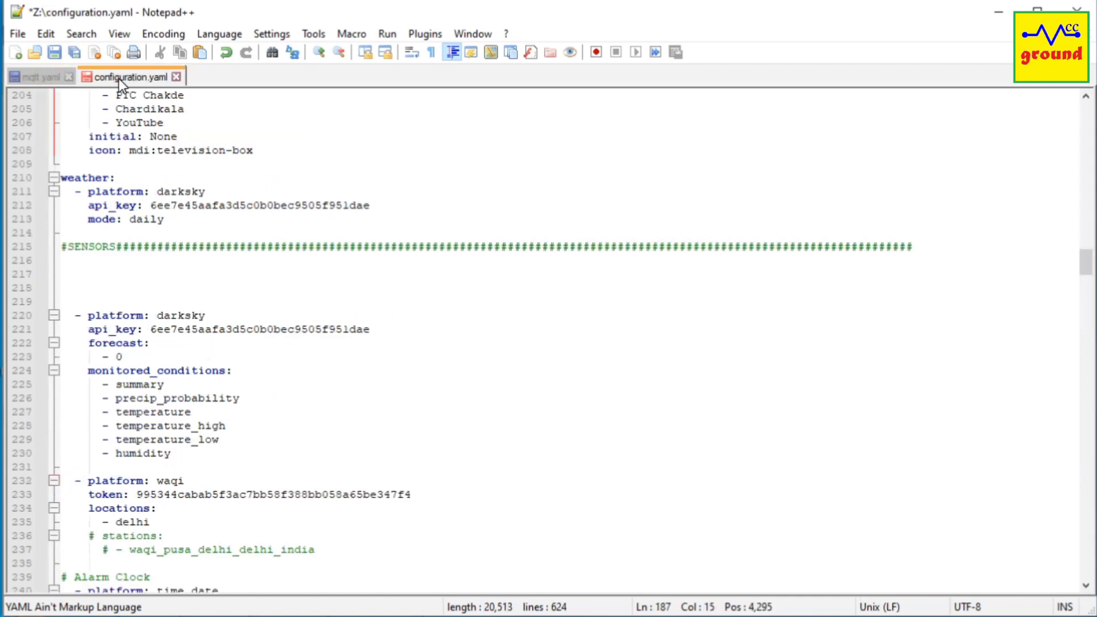
pyautogui.scroll(17, 189, 382)
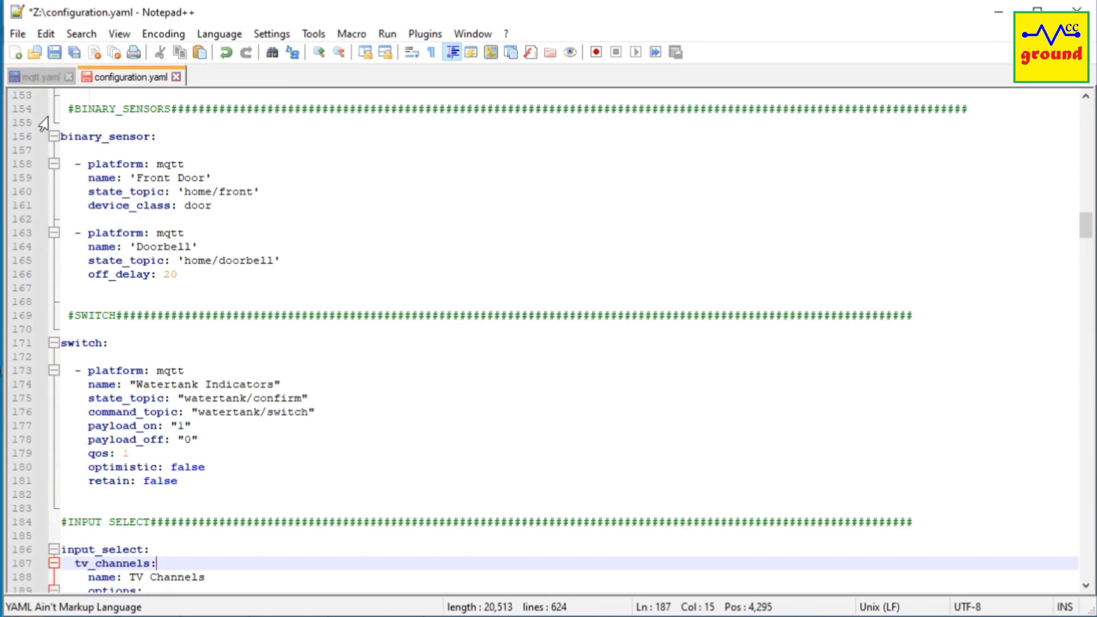
pyautogui.moveTo(56, 109); pyautogui.dragTo(250, 491)
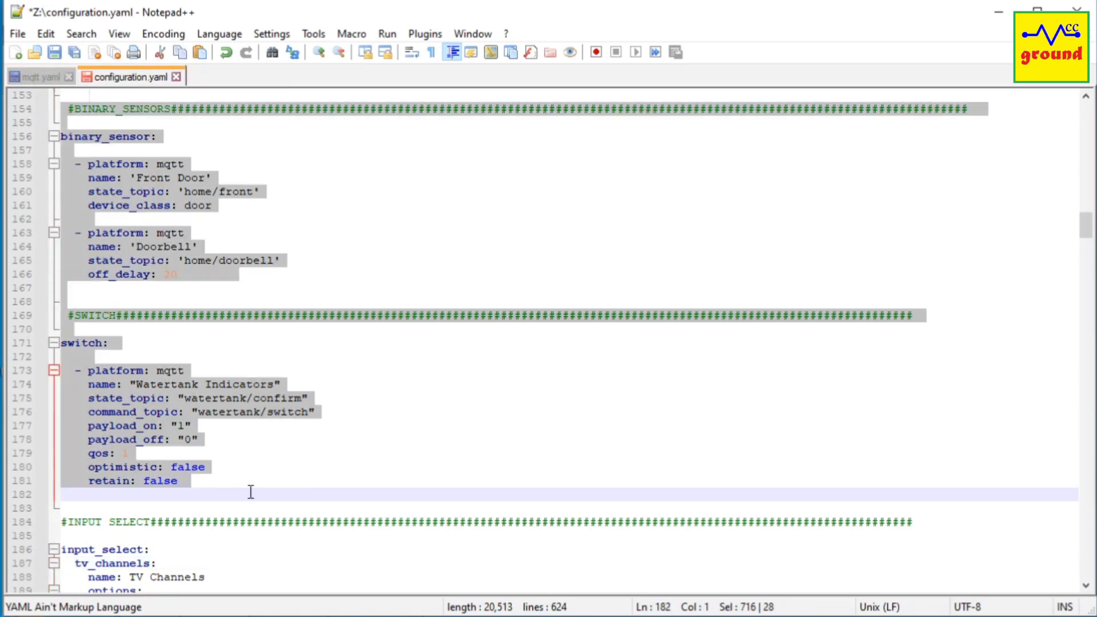
pyautogui.rightClick(156, 422)
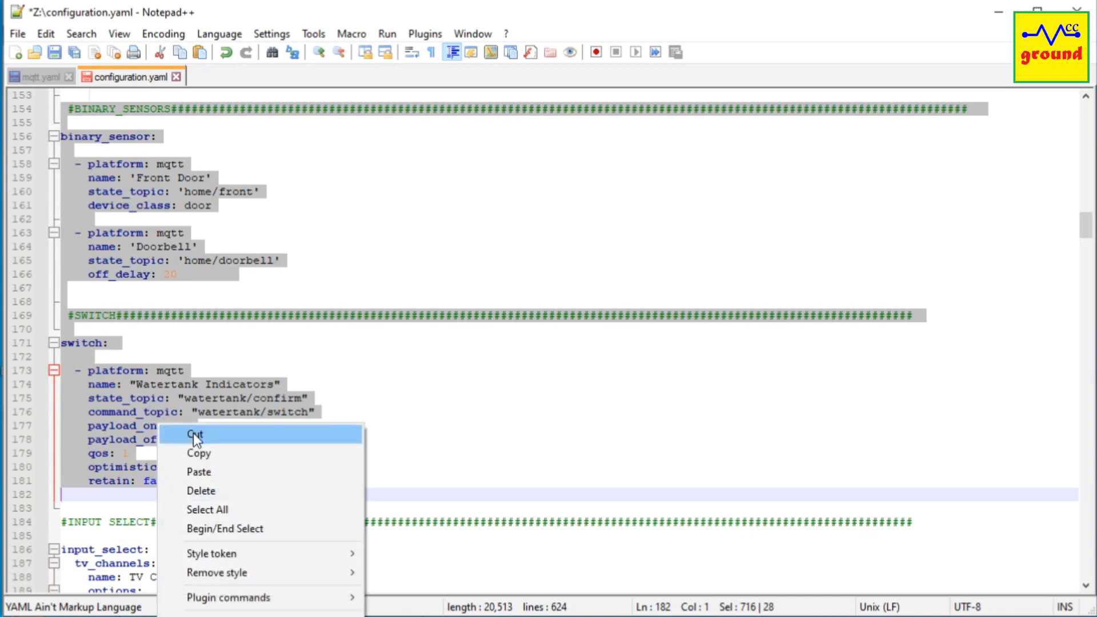
pyautogui.click(195, 432)
pyautogui.click(37, 78)
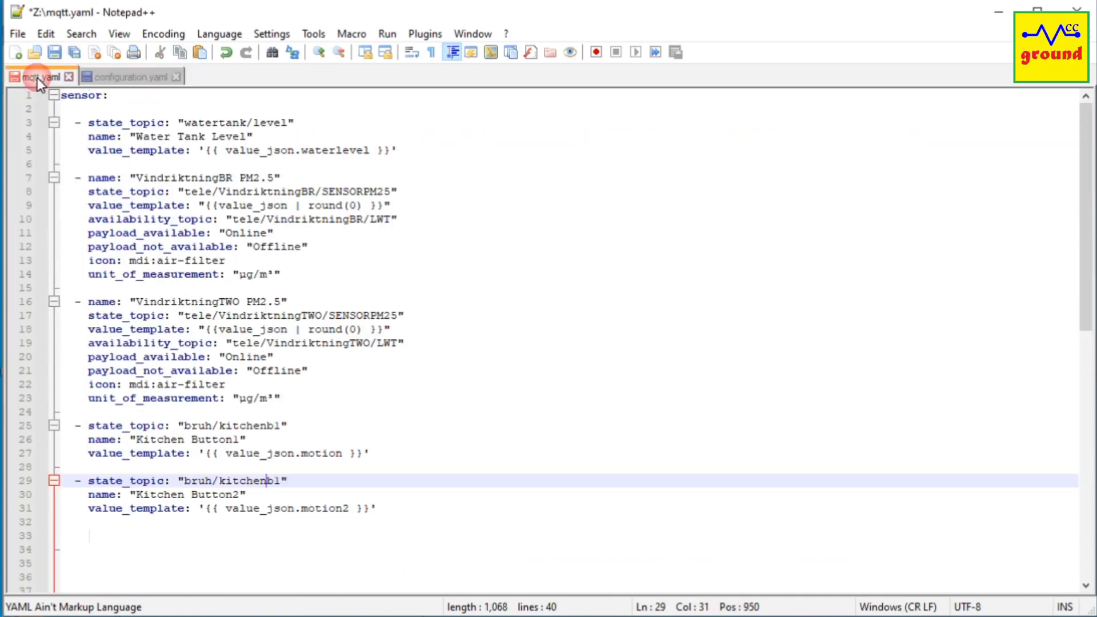
pyautogui.click(339, 530)
pyautogui.rightClick(326, 526)
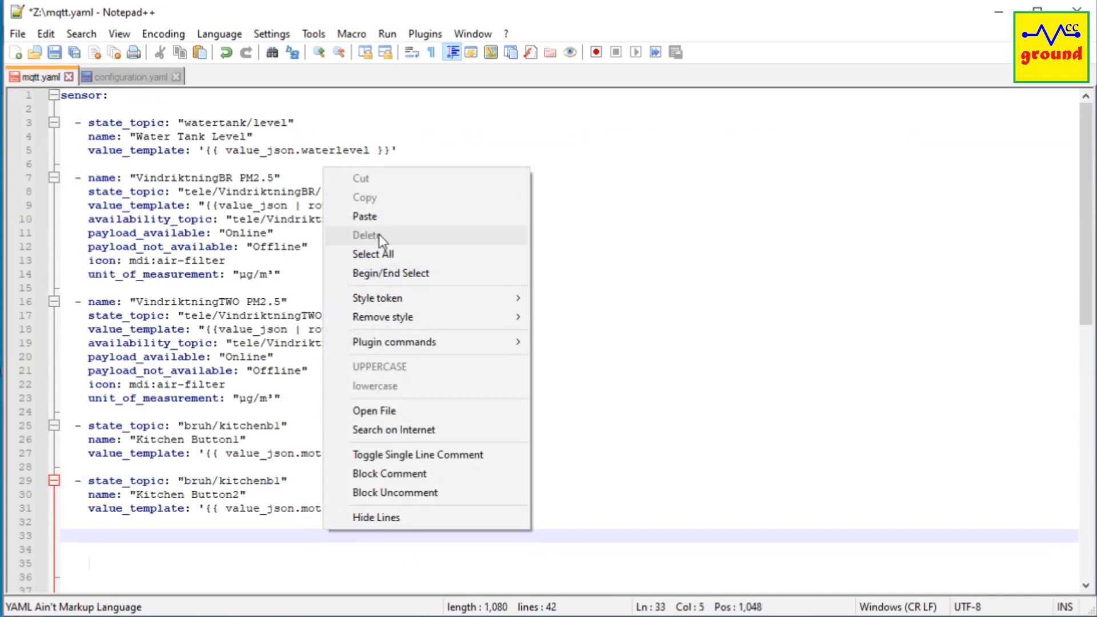
pyautogui.click(379, 219)
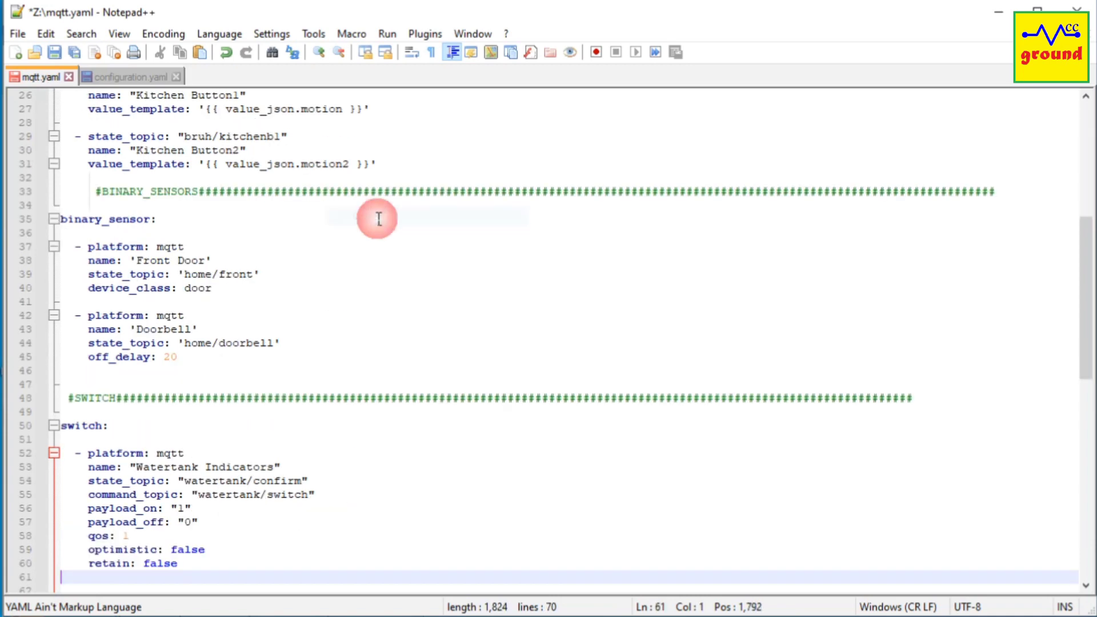
# Step: Delete the 'platform: mqtt' lines from Front Door, Doorbell and Watertank Indicators
pyautogui.click(90, 246)
pyautogui.hotkey('shift', 'Down')
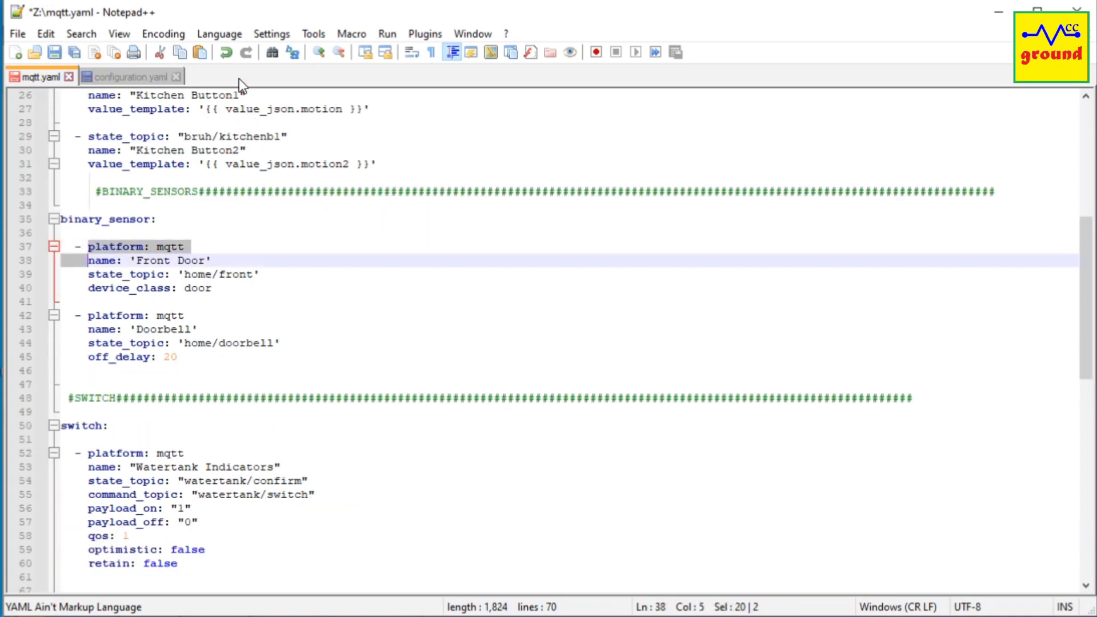
pyautogui.press('Delete')
pyautogui.press('Down')
pyautogui.press('Down')
pyautogui.press('Down')
pyautogui.press('Down')
pyautogui.hotkey('shift', 'Down')
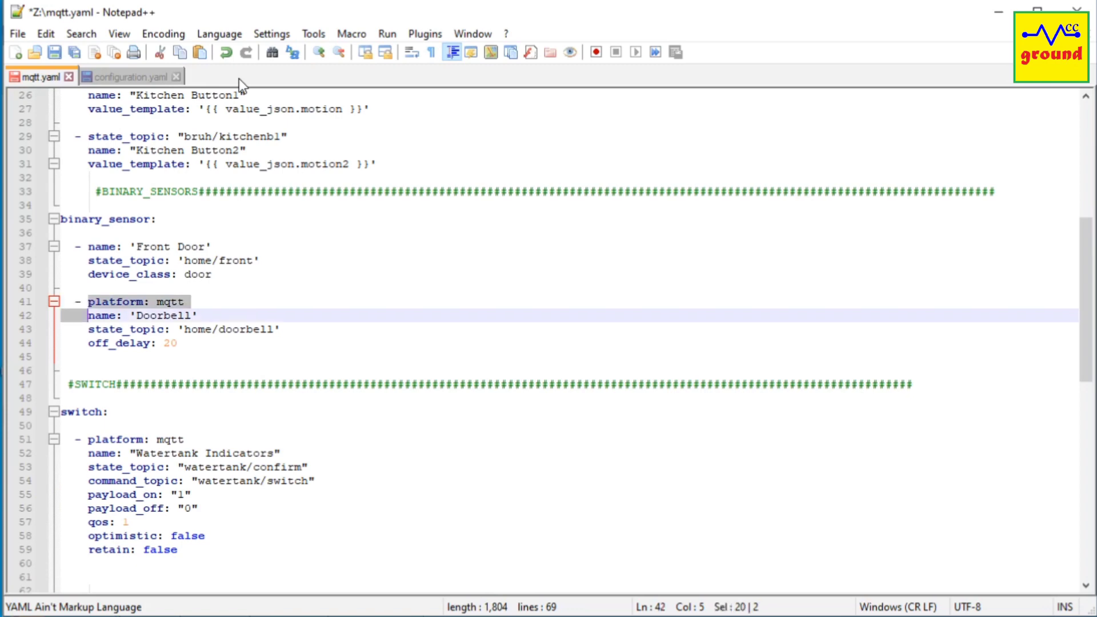
pyautogui.press('Delete')
pyautogui.press('Down')
pyautogui.press('Down')
pyautogui.press('Down')
pyautogui.press('Down')
pyautogui.press('Down')
pyautogui.press('Down')
pyautogui.press('Down')
pyautogui.press('Down')
pyautogui.press('Down')
pyautogui.hotkey('shift', 'Down')
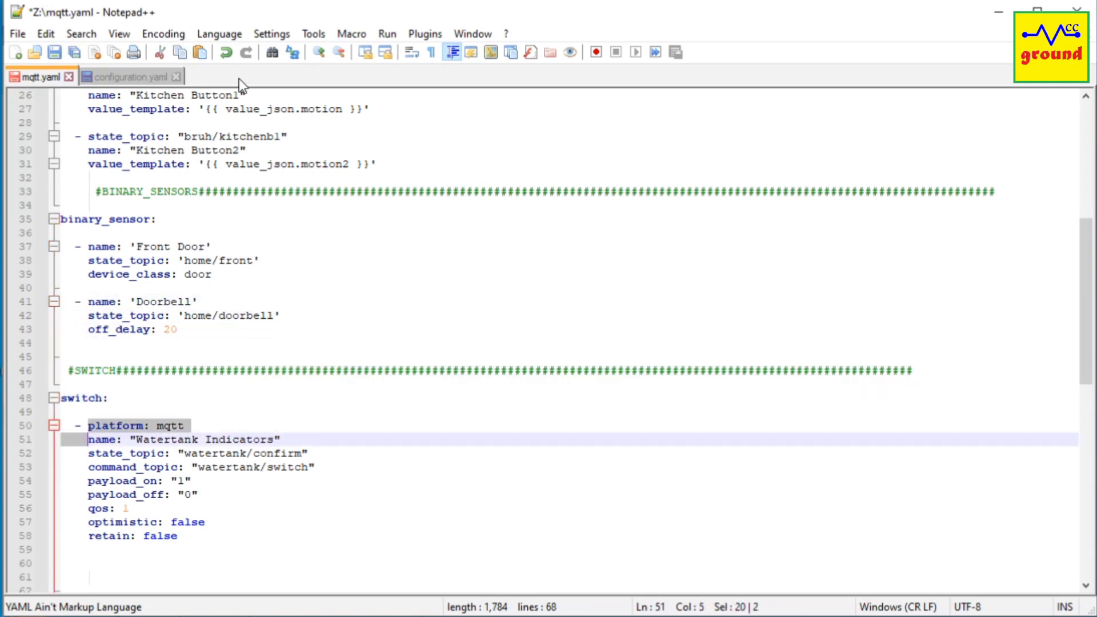
pyautogui.press('Delete')
pyautogui.click(269, 522)
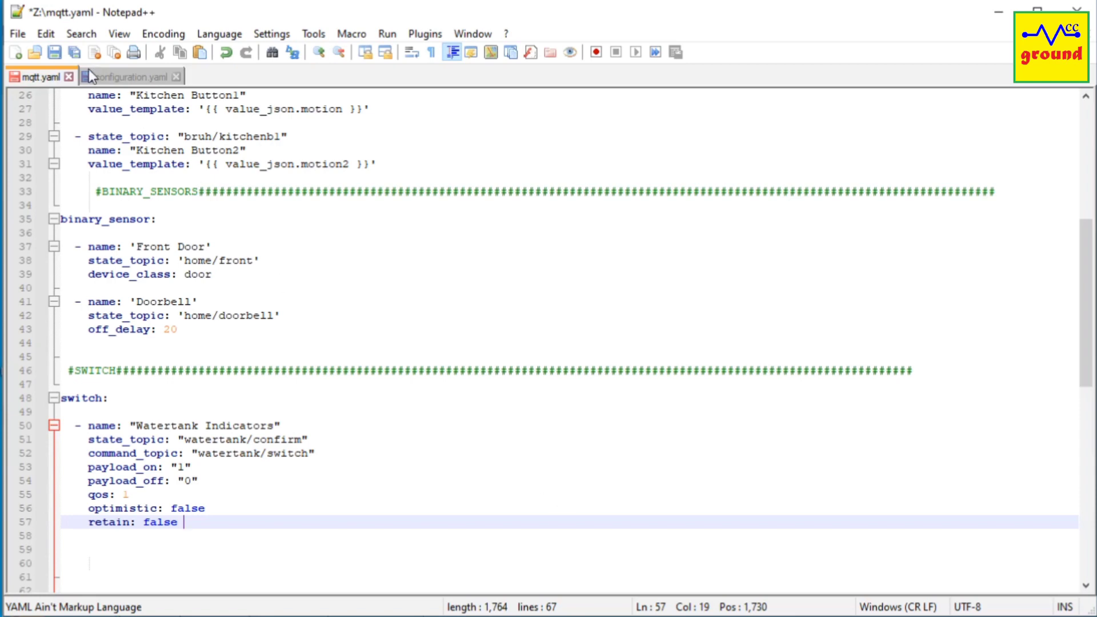
# Step: Run Check Configuration under Developer Tools > YAML, then confirm a Home Assistant restart
pyautogui.hotkey('alt', 'Tab')
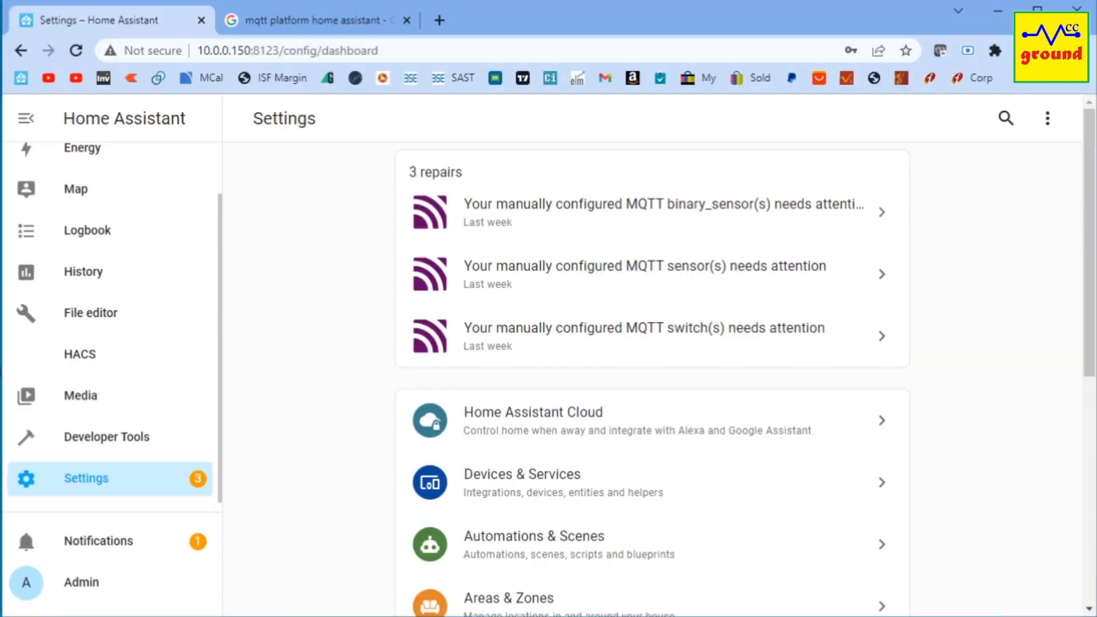
pyautogui.click(103, 443)
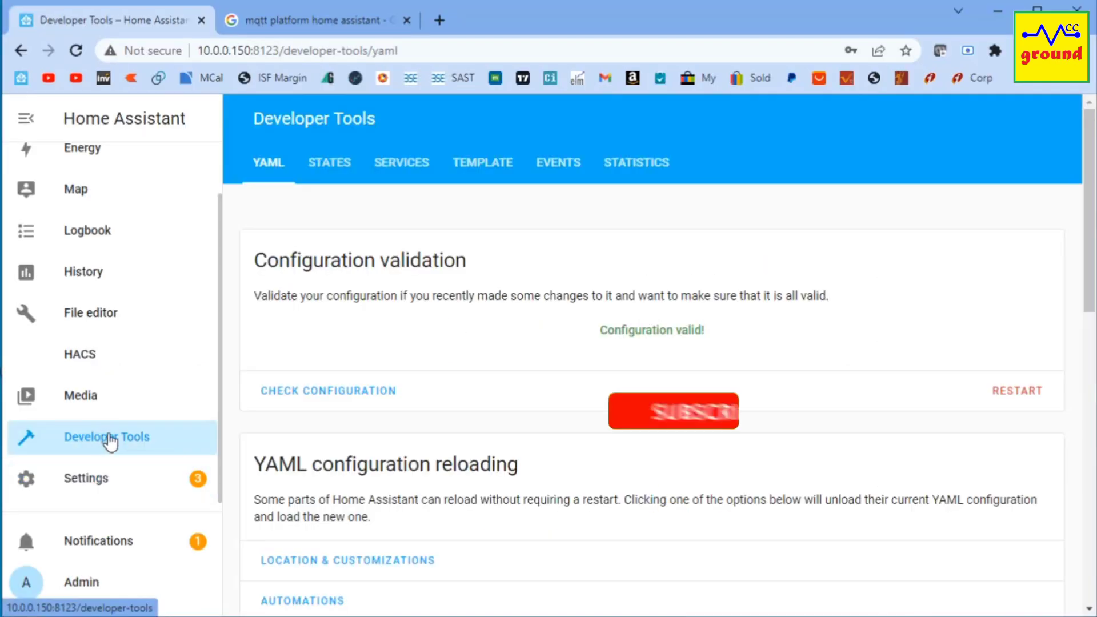
pyautogui.click(299, 391)
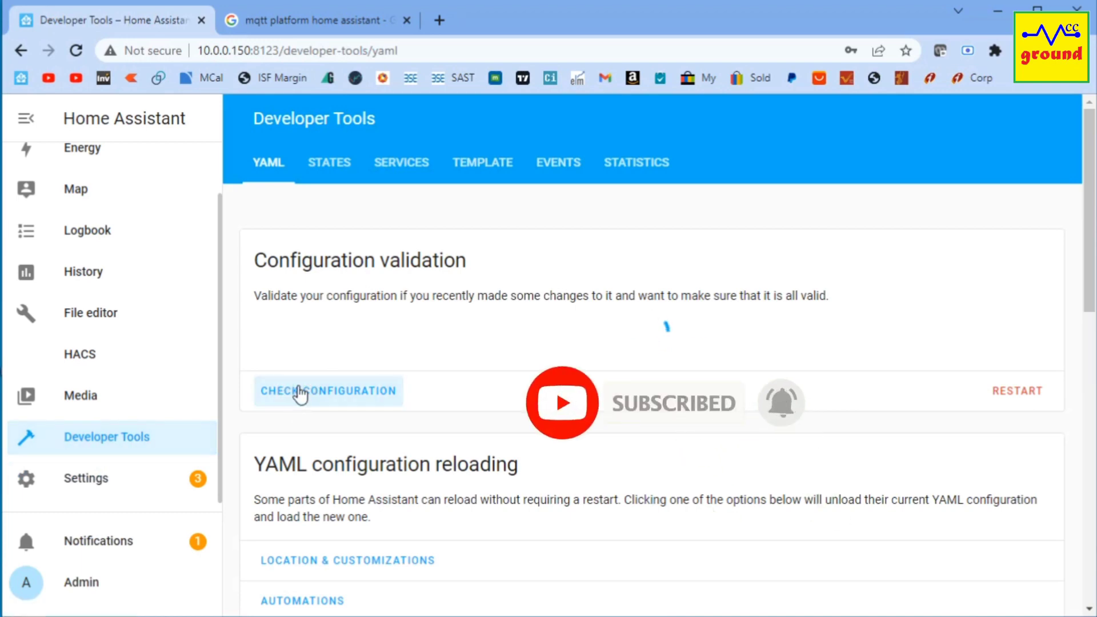
pyautogui.click(1014, 393)
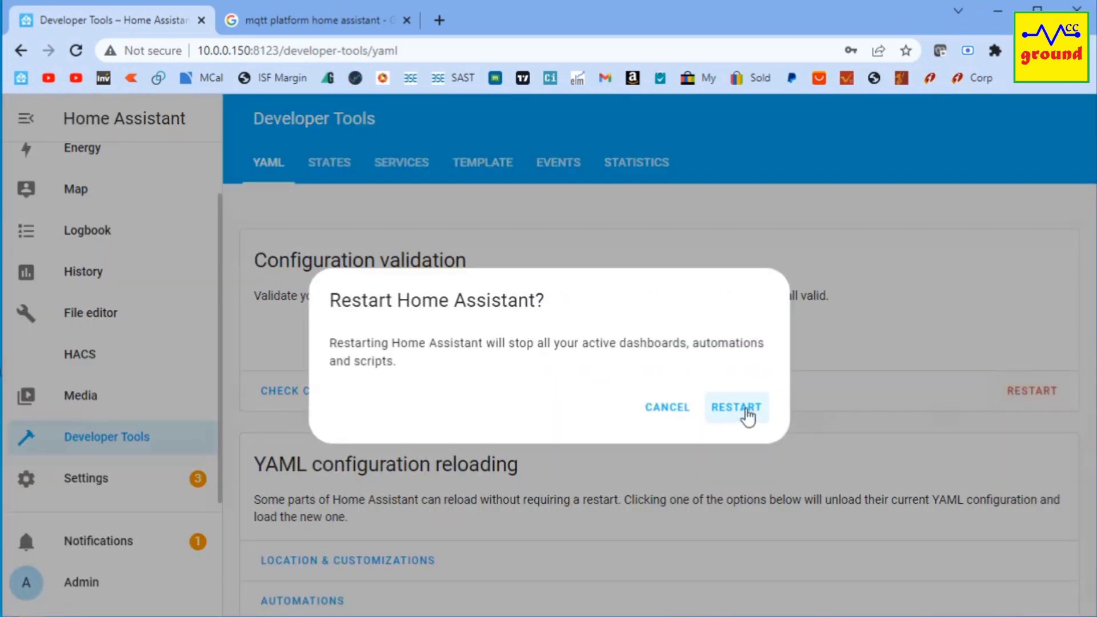
pyautogui.click(744, 409)
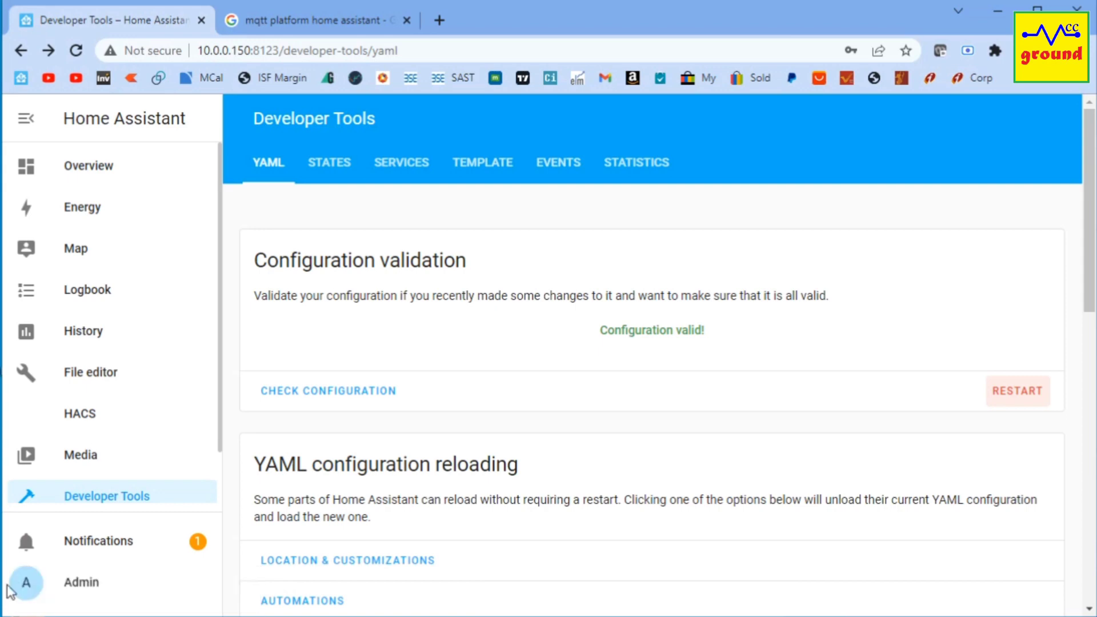
# Step: Reopen Settings after the restart to check the MQTT repair notices are gone
pyautogui.scroll(-1, 111, 451)
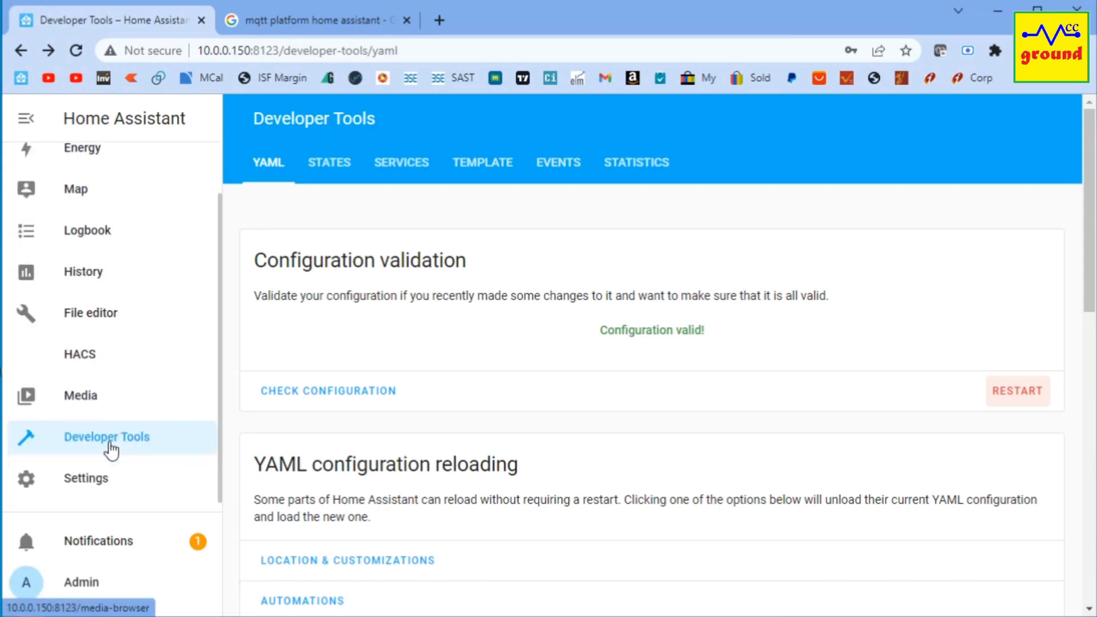
pyautogui.click(98, 489)
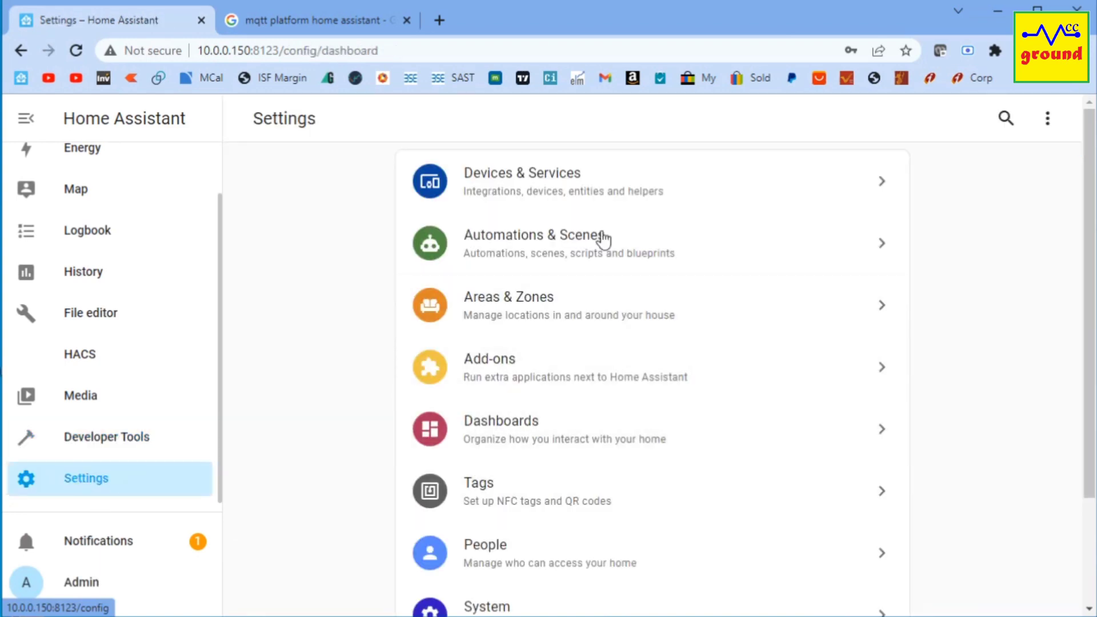